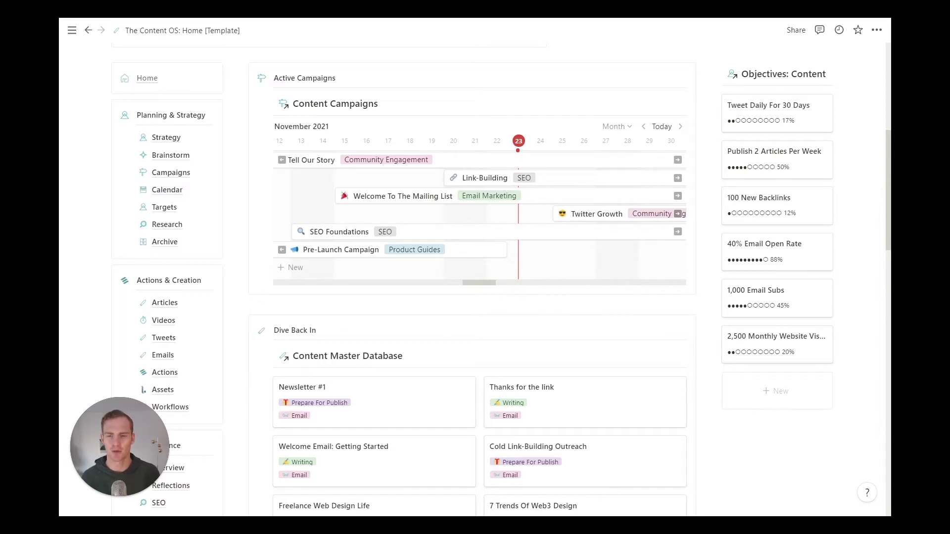
Start a new blank entry in the Home page's Content Campaigns timeline
click(293, 267)
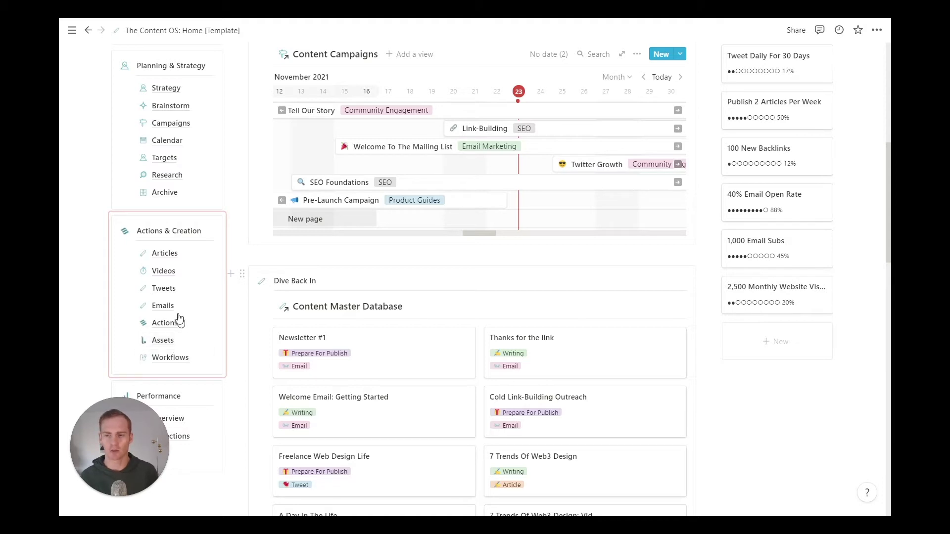
Open the Videos page and scroll through its board of scheduled video entries
click(161, 273)
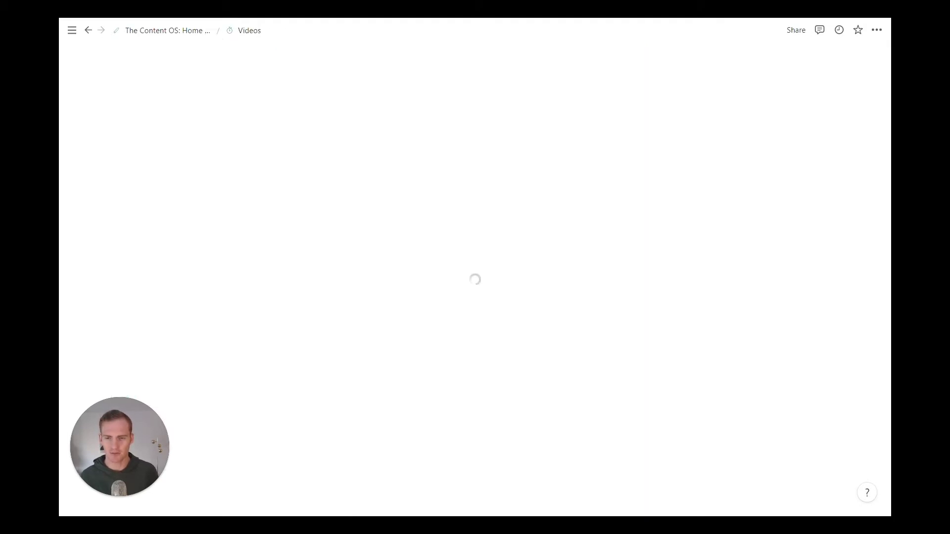
scroll(501, 279, down, 1)
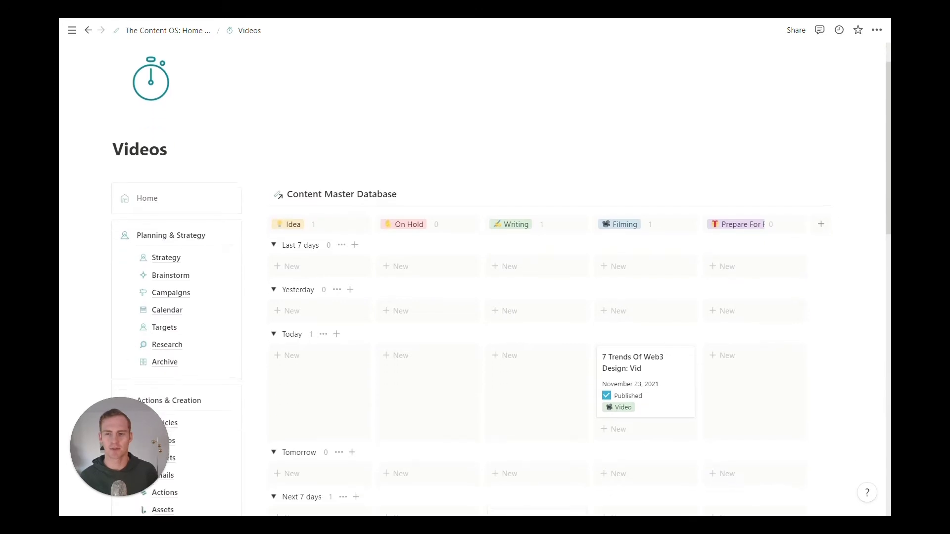
scroll(502, 280, down, 2)
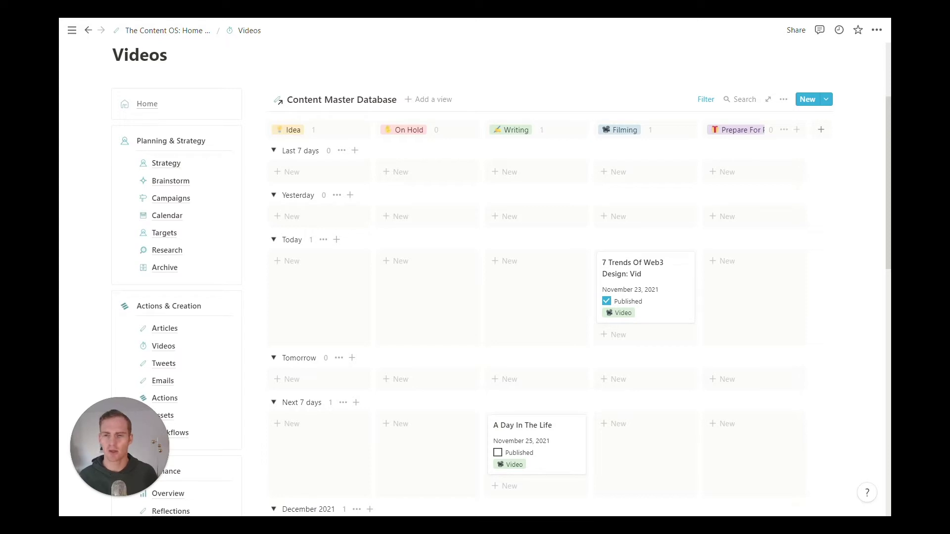
scroll(502, 279, down, 1)
scroll(502, 279, up, 1)
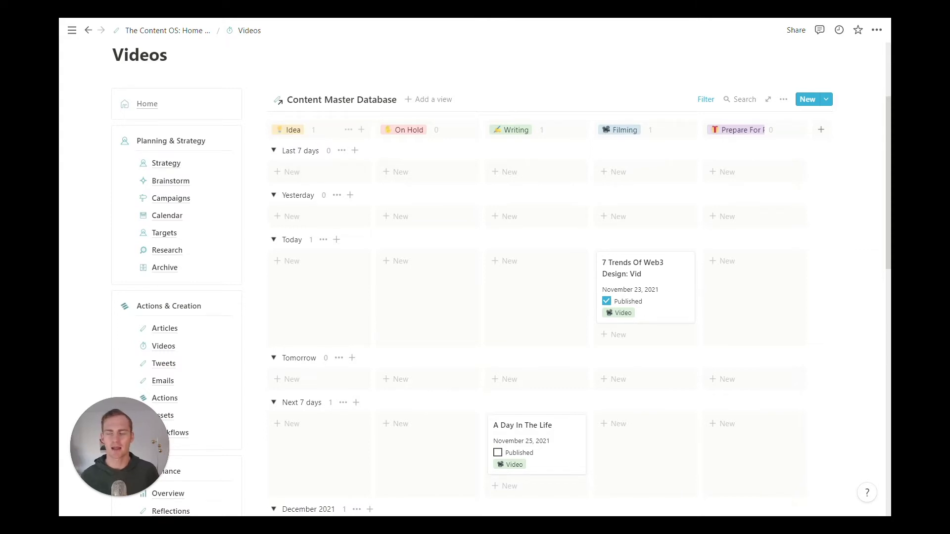
scroll(327, 248, down, 3)
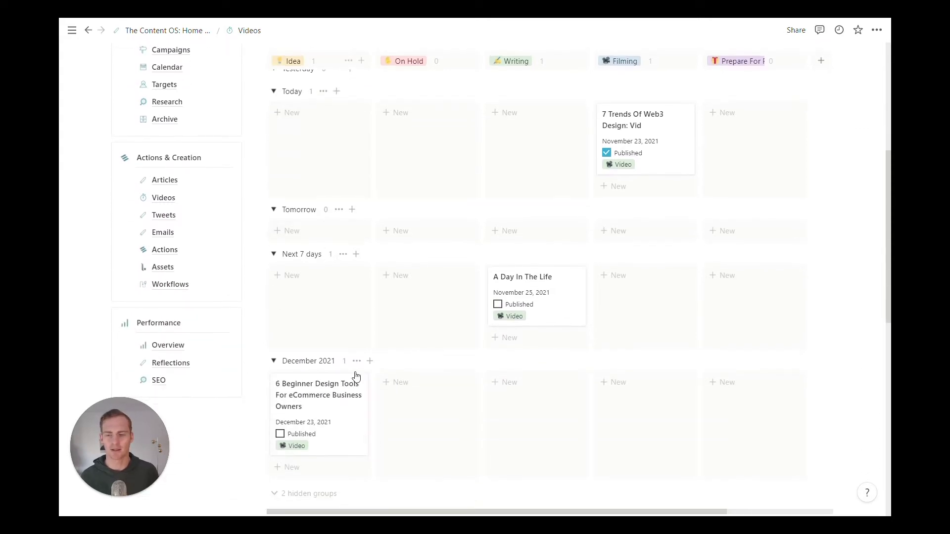
scroll(362, 371, up, 3)
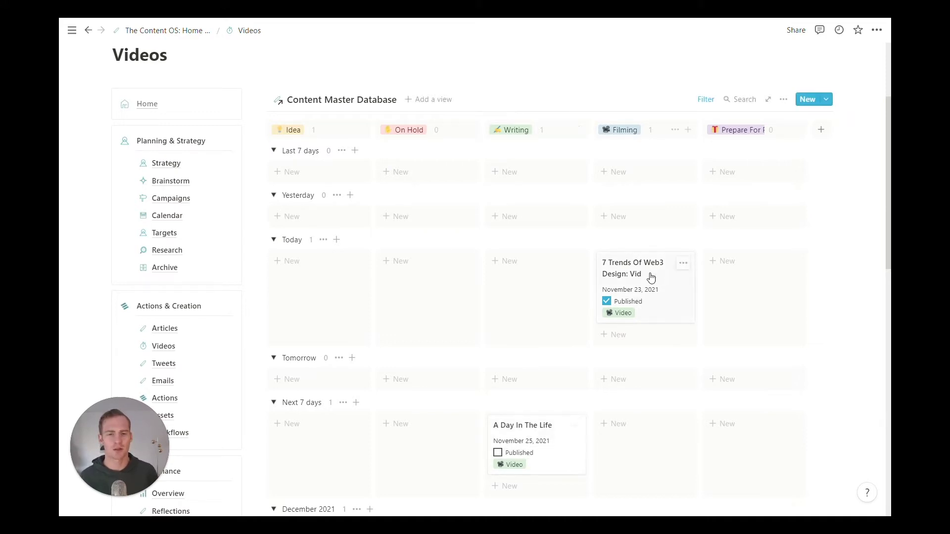
scroll(614, 270, down, 3)
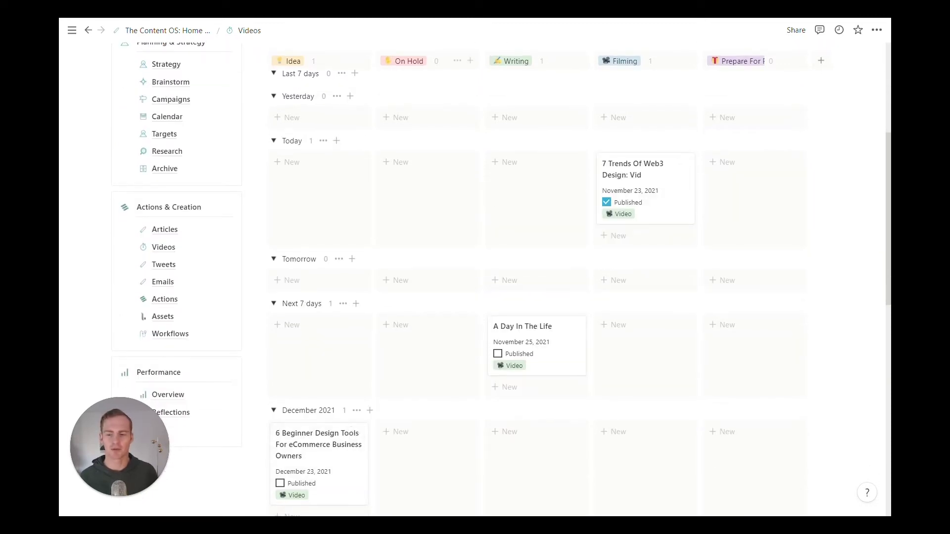
scroll(495, 435, up, 2)
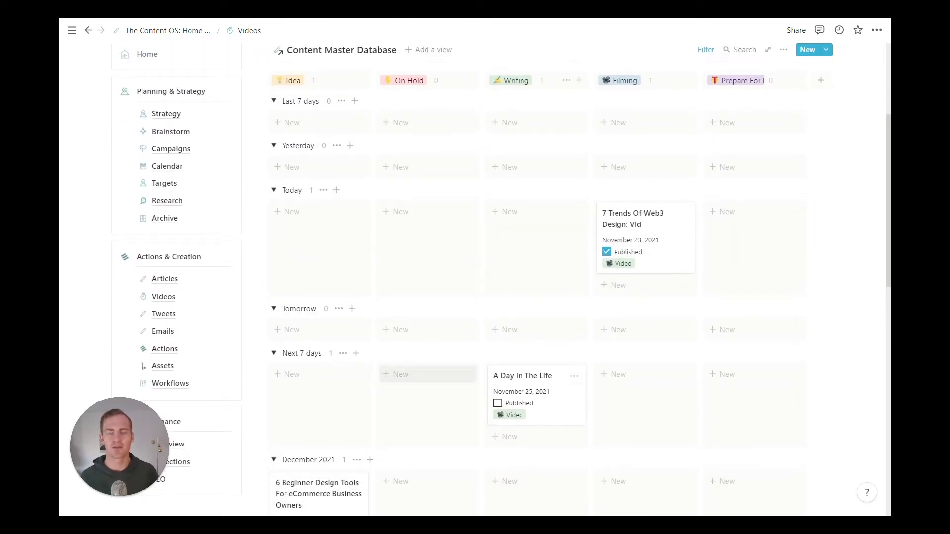
Open the Brainstorm board and scroll down to the Web Design ideas
click(181, 133)
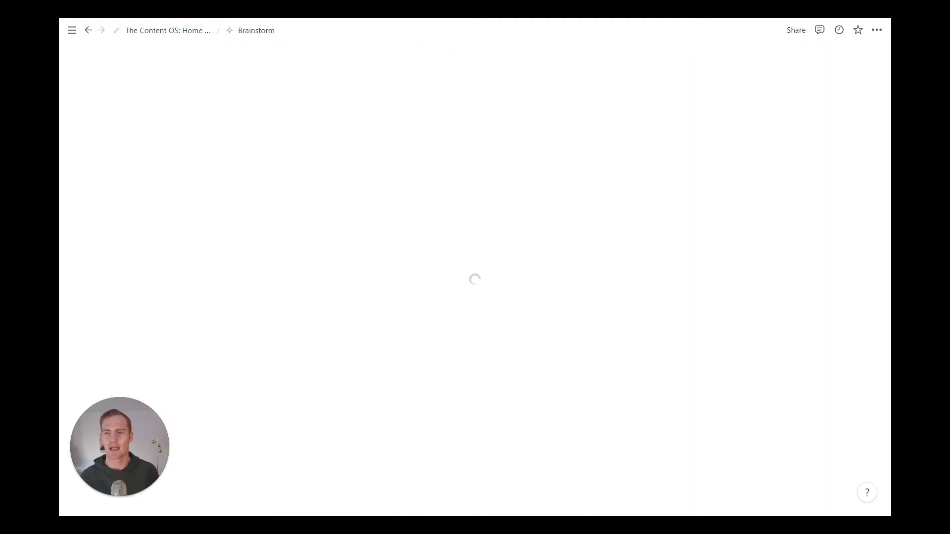
scroll(411, 193, down, 2)
scroll(385, 215, down, 1)
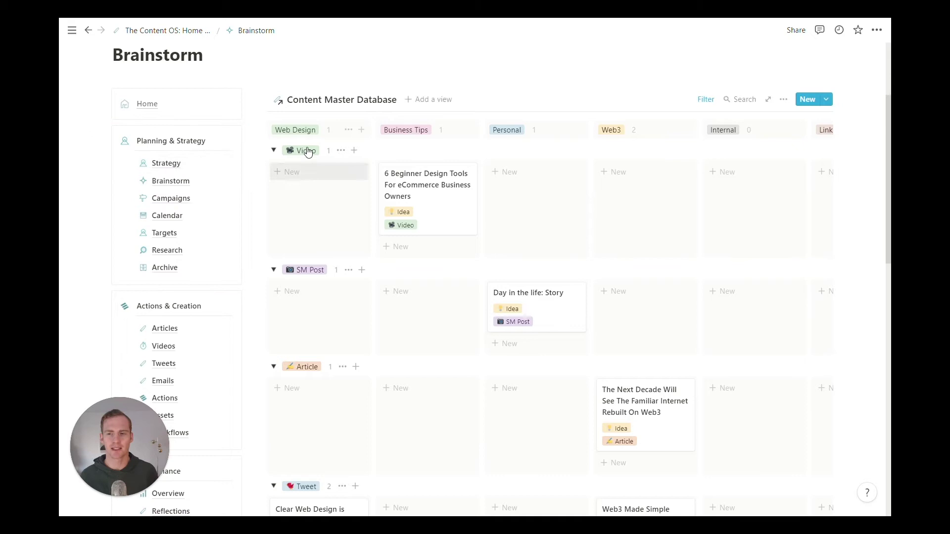
Add Web Design video idea 'Life of a web designer' with due date December 10, 2021
click(292, 172)
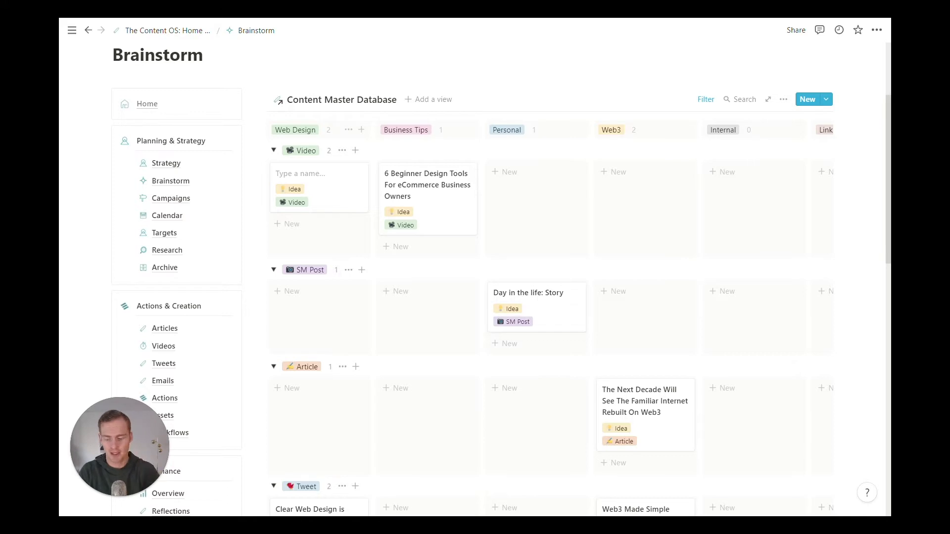
text(Life of a web designer)
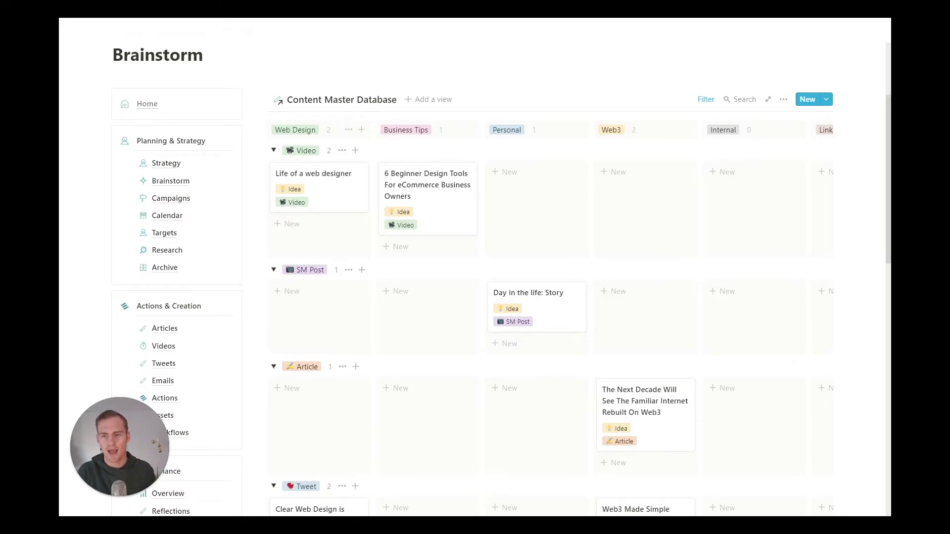
click(329, 191)
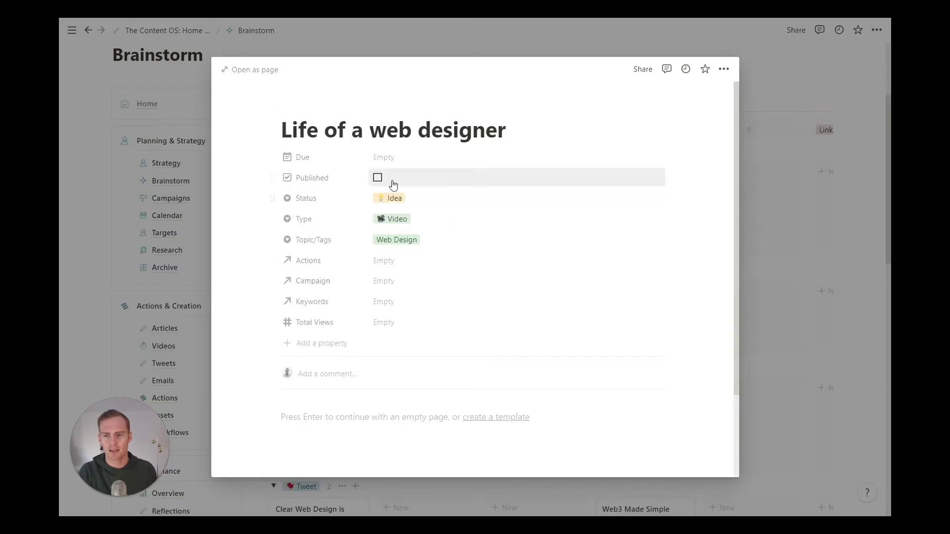
click(388, 156)
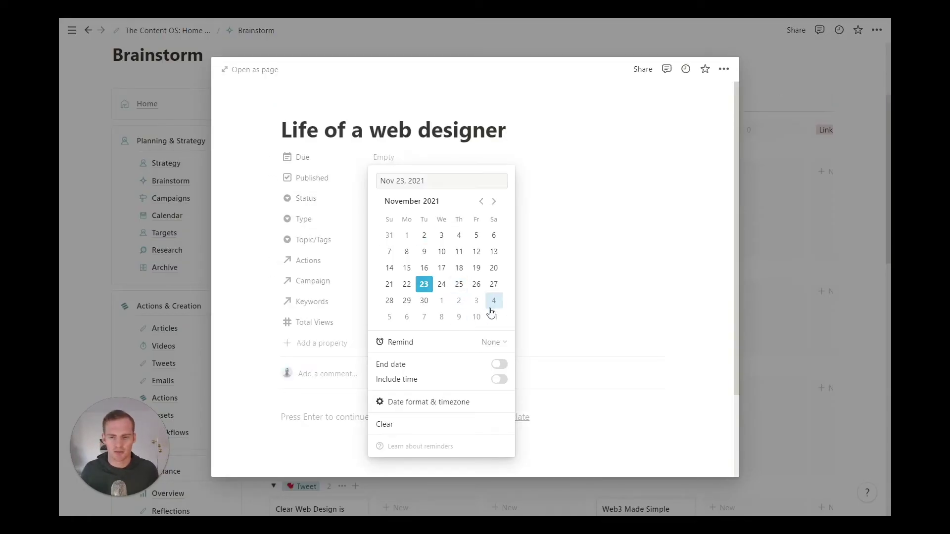
click(476, 317)
click(647, 251)
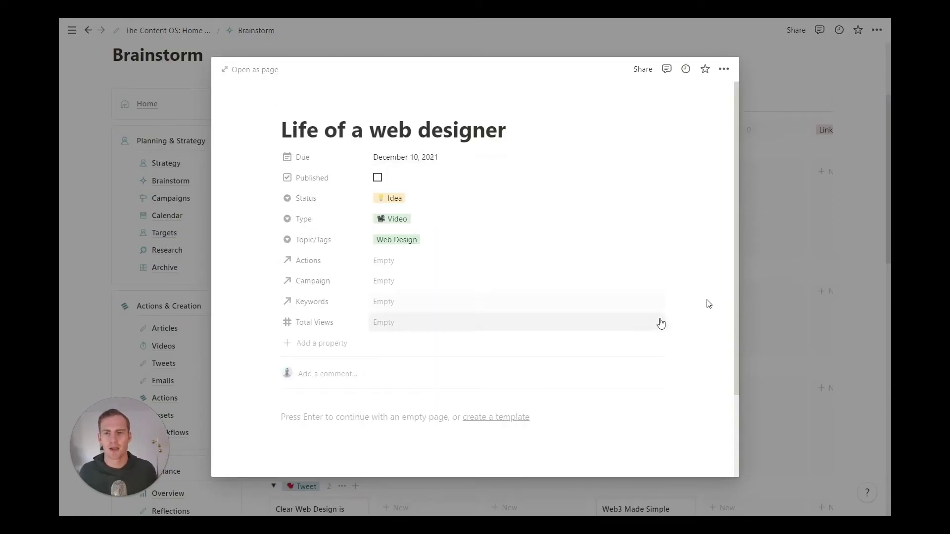
click(803, 221)
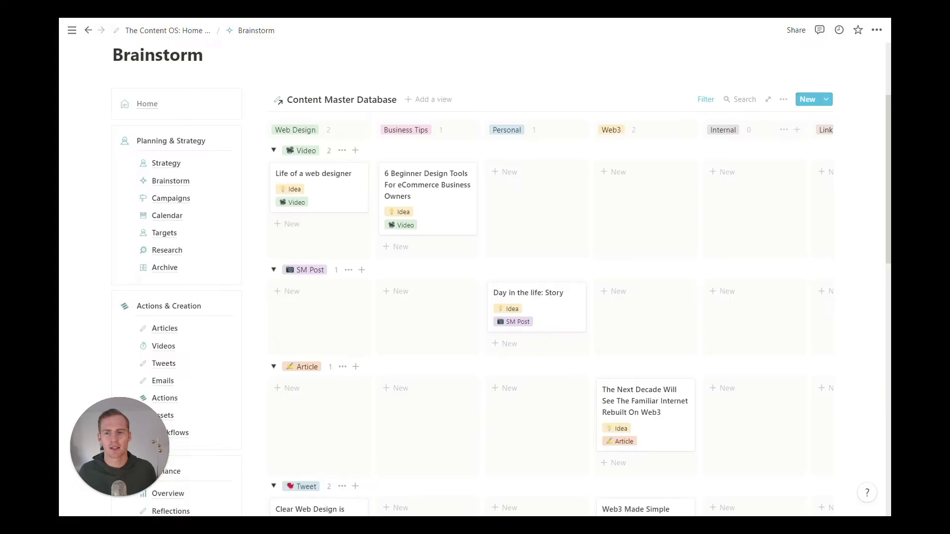
On the Videos board, find 'Life of a web designer' under the December 2021 group
click(169, 348)
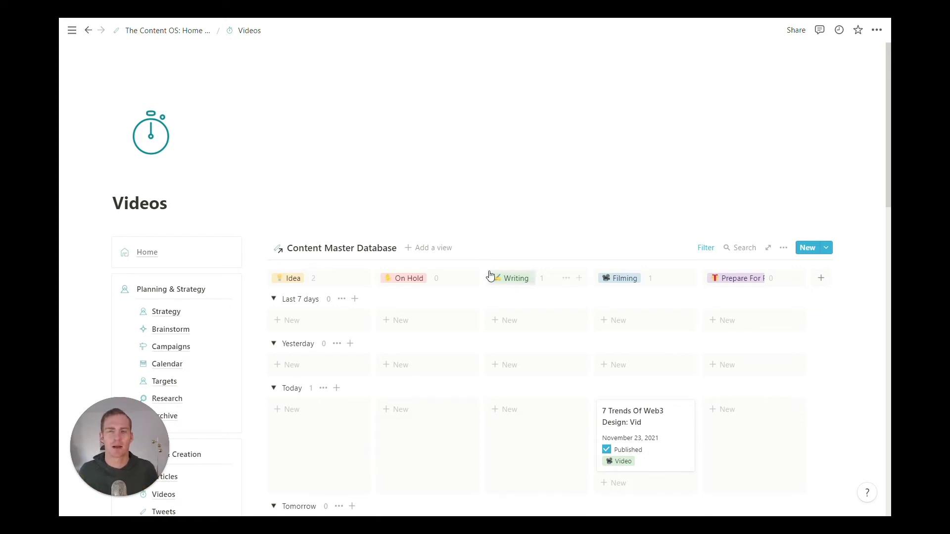
scroll(489, 275, down, 3)
scroll(306, 430, down, 4)
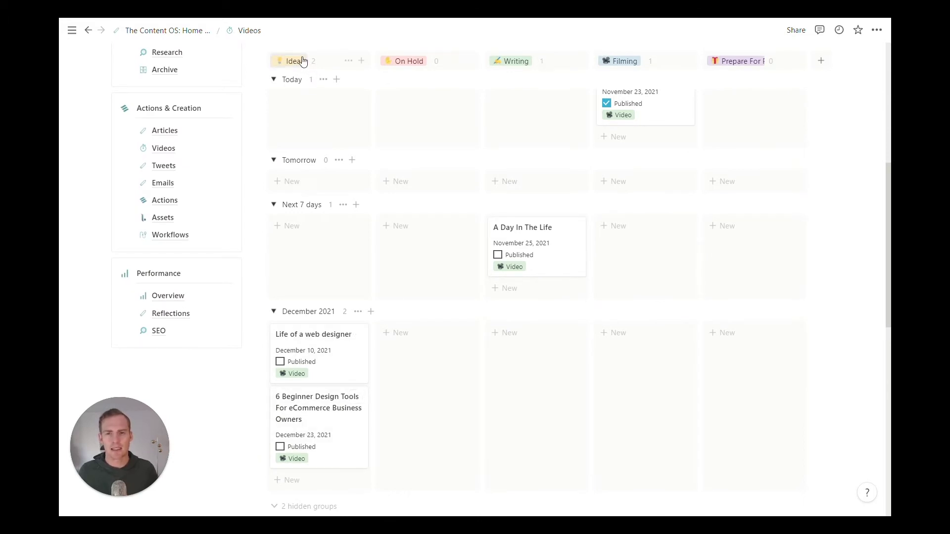
scroll(198, 267, up, 3)
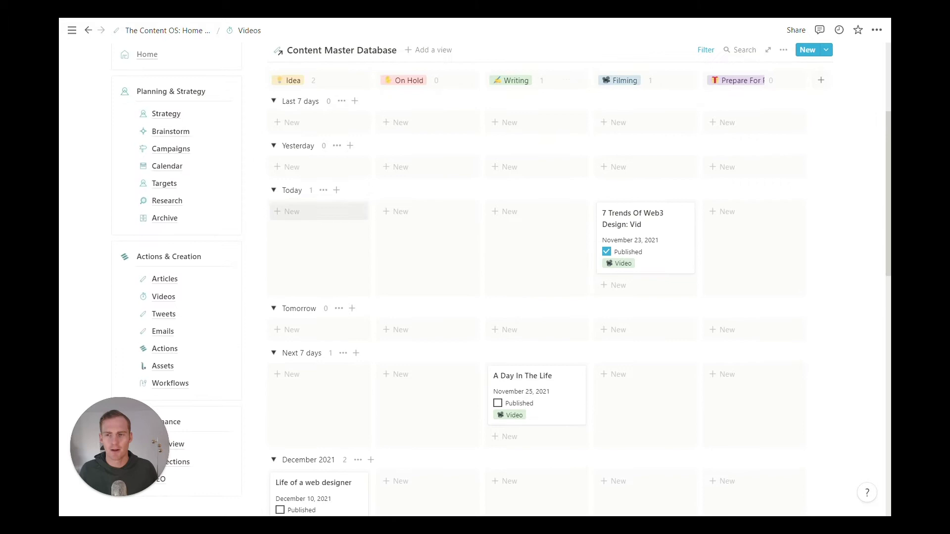
scroll(197, 265, down, 1)
Open the Tweets page and scroll through its board
click(164, 265)
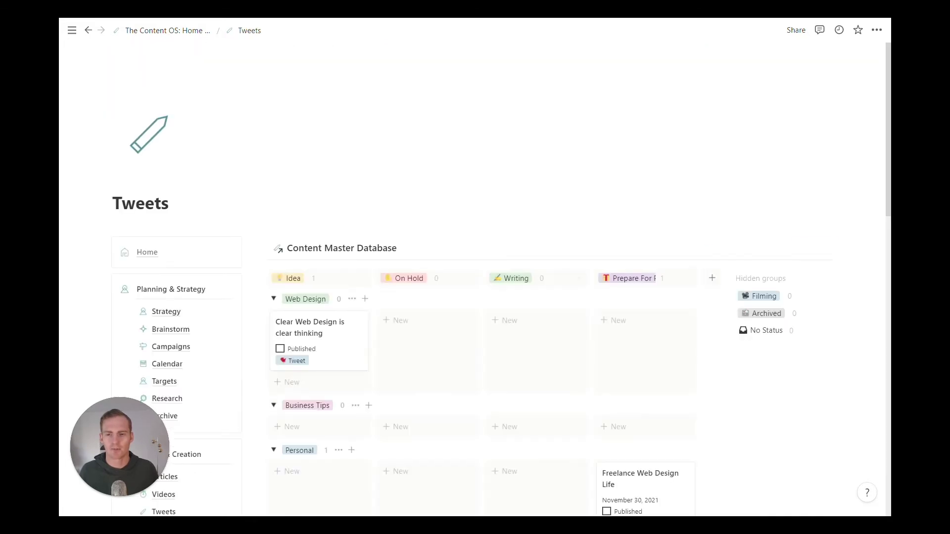
scroll(538, 184, down, 5)
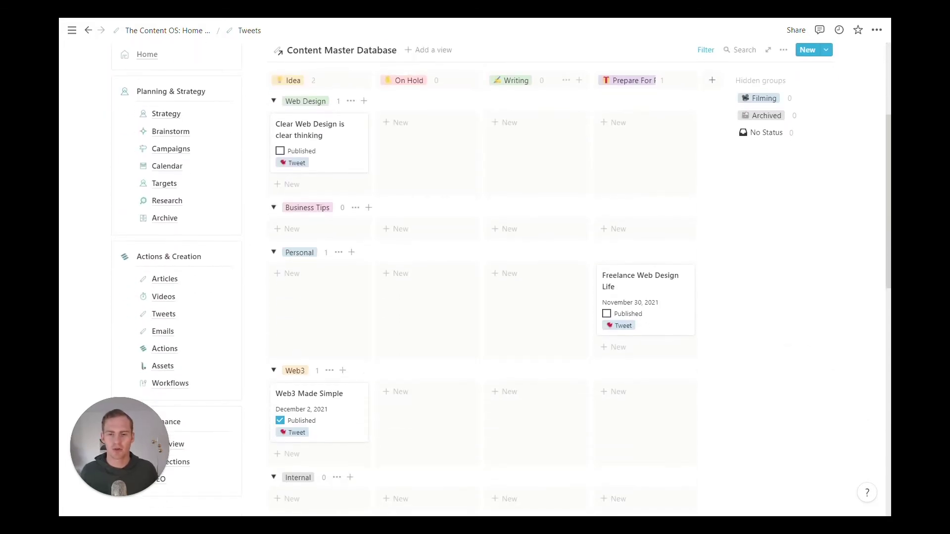
scroll(538, 185, up, 3)
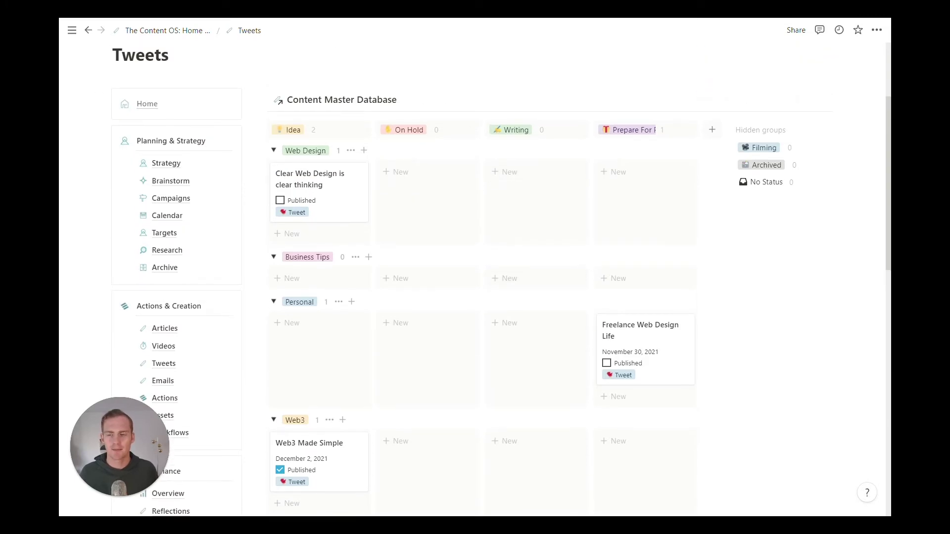
scroll(191, 271, down, 2)
Browse the Emails board, then open the full Content Master Database table
click(170, 280)
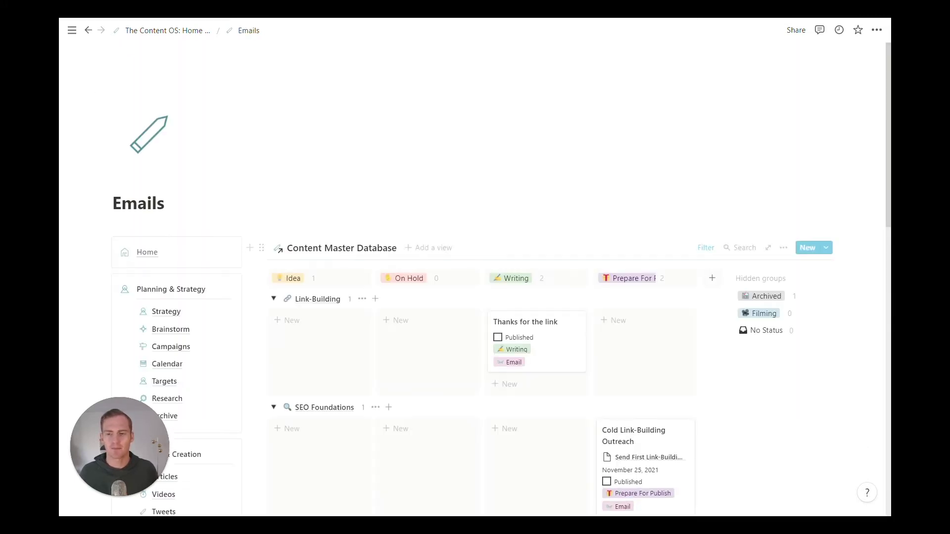
scroll(397, 288, down, 4)
scroll(446, 229, up, 3)
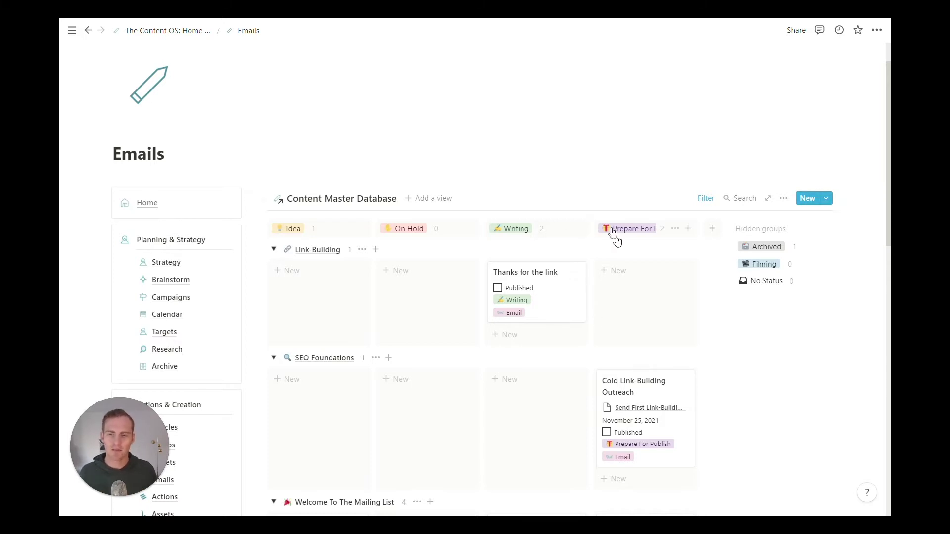
scroll(613, 233, down, 3)
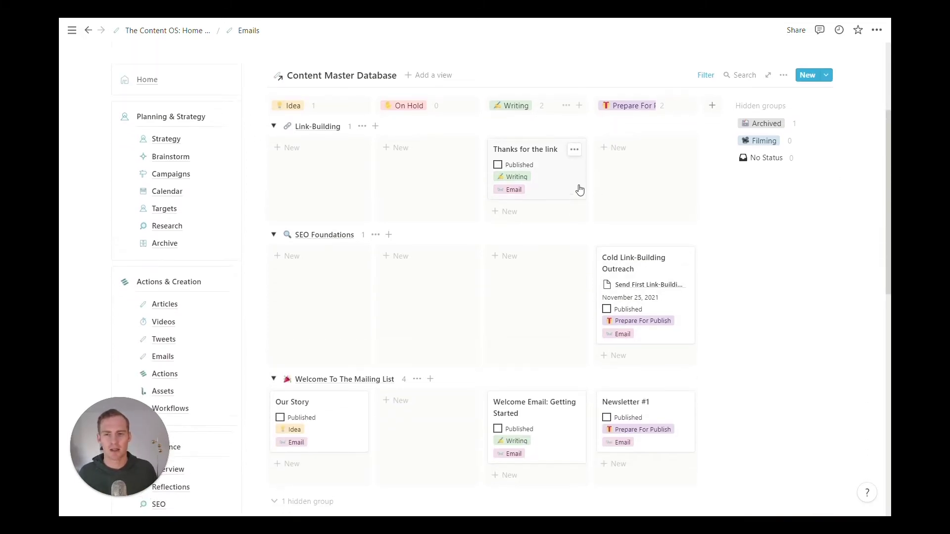
scroll(549, 203, up, 1)
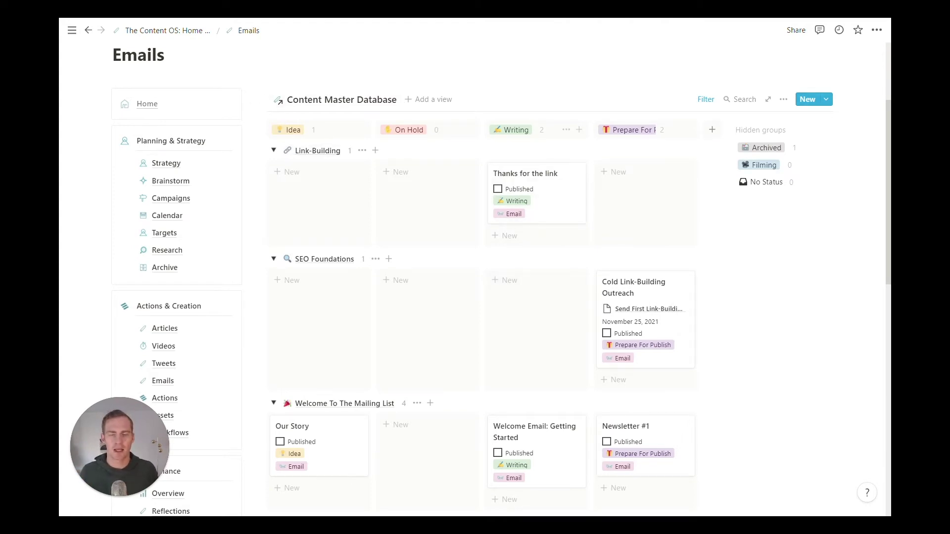
scroll(500, 282, down, 1)
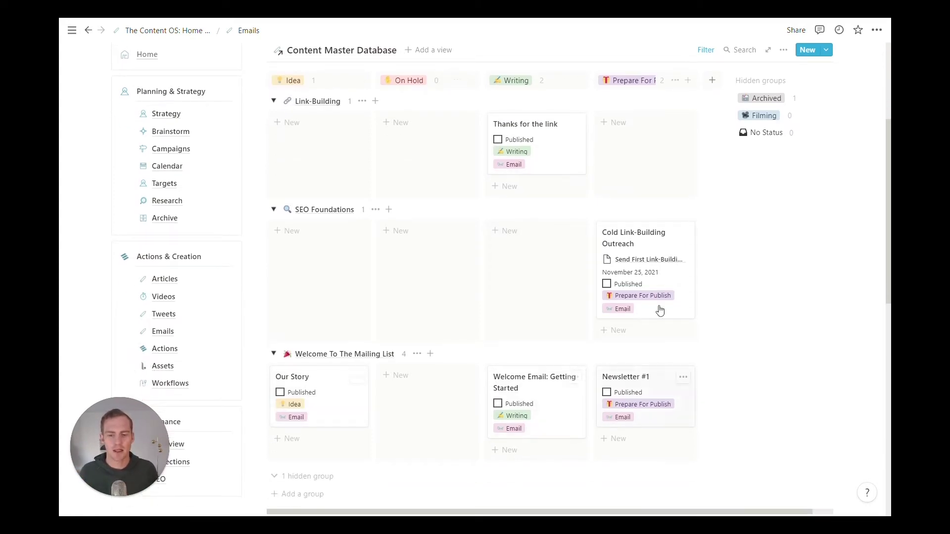
scroll(336, 119, up, 1)
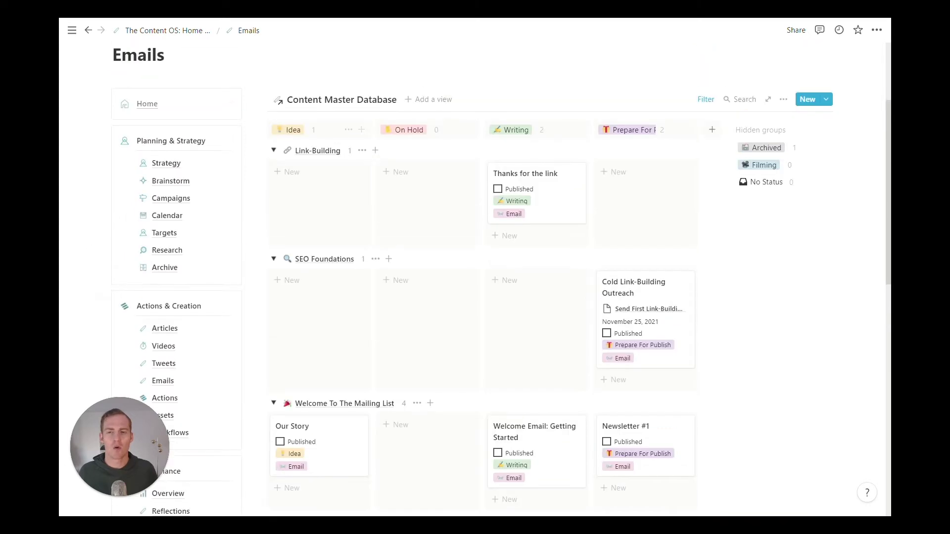
click(328, 101)
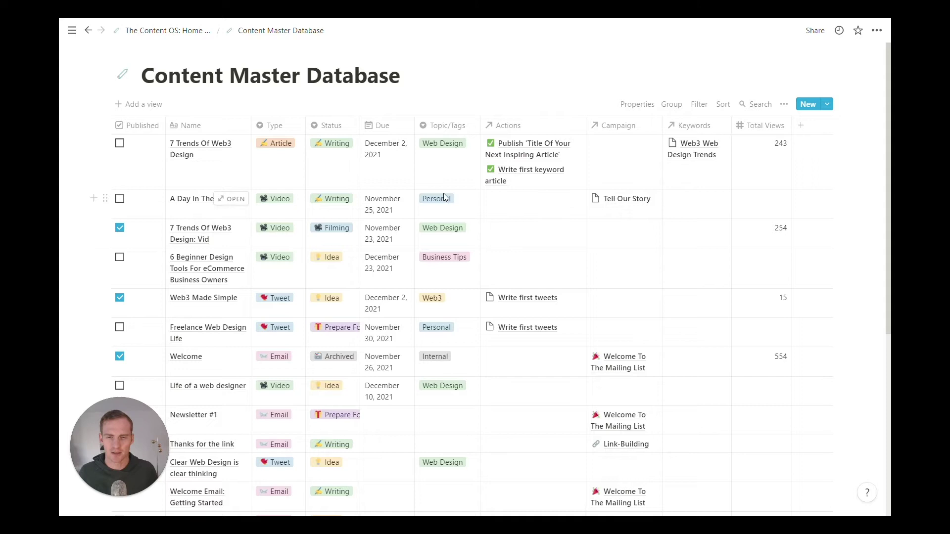
Return to 'The Content OS: Home' and open the Articles page from Actions & Creation
scroll(590, 223, down, 6)
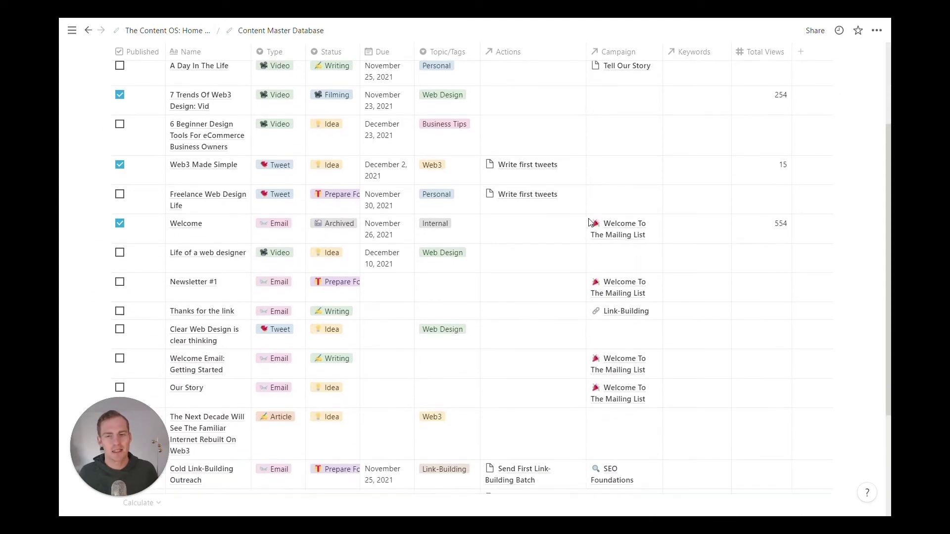
scroll(590, 222, up, 7)
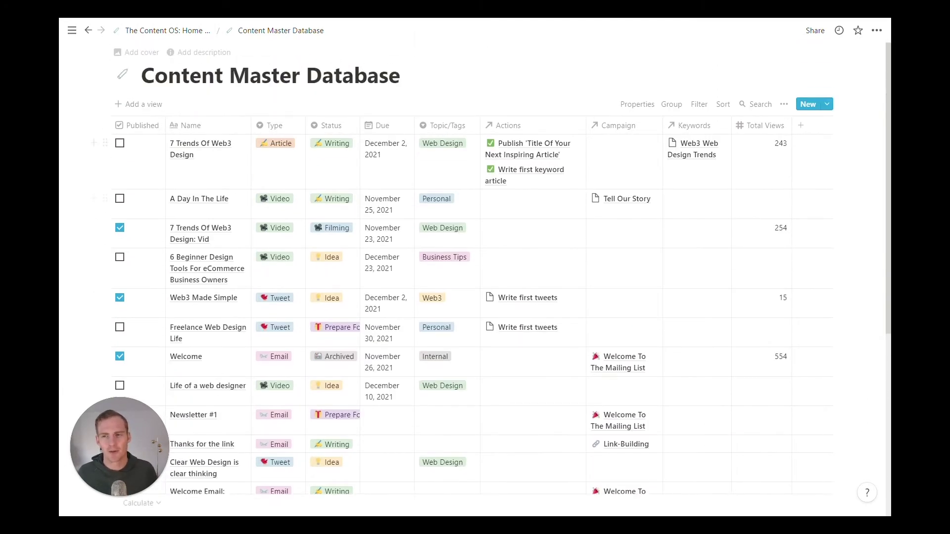
click(161, 31)
scroll(475, 277, down, 7)
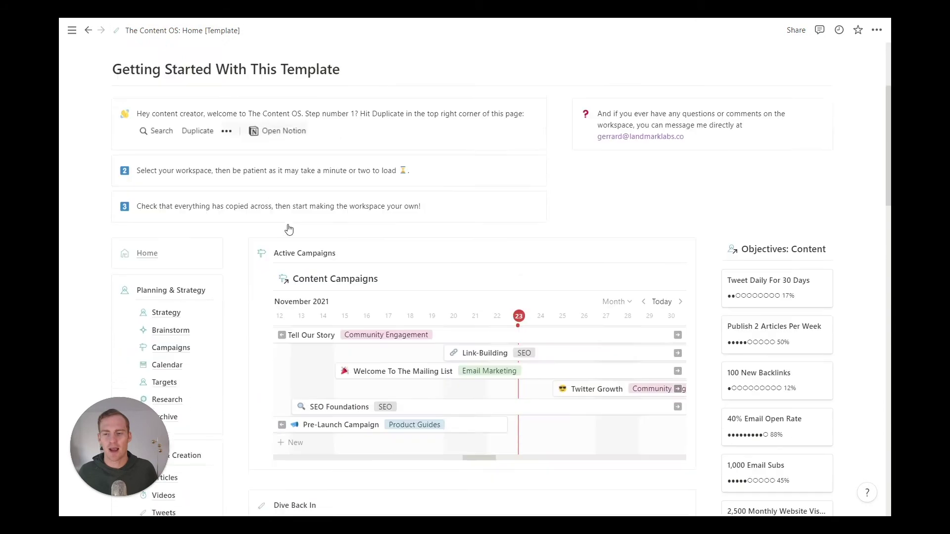
scroll(292, 335, down, 1)
scroll(395, 356, up, 1)
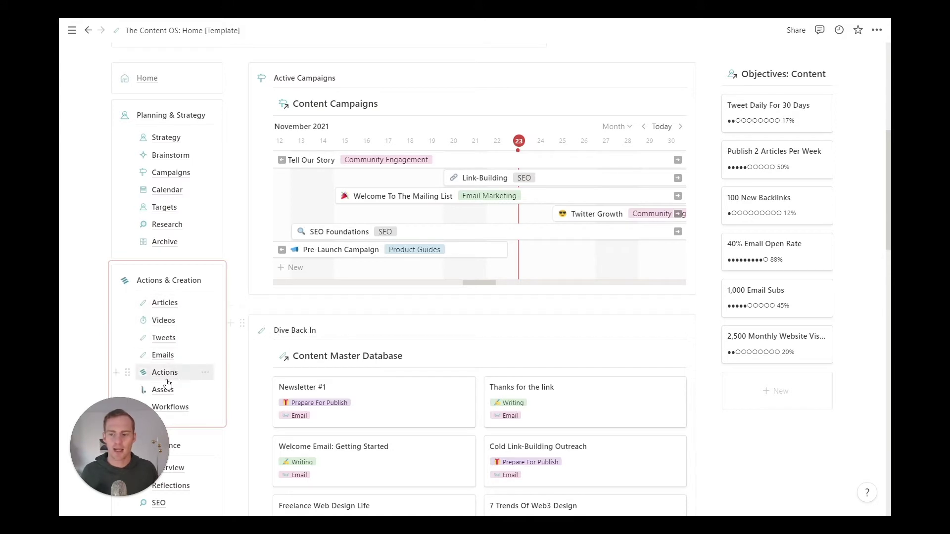
click(165, 303)
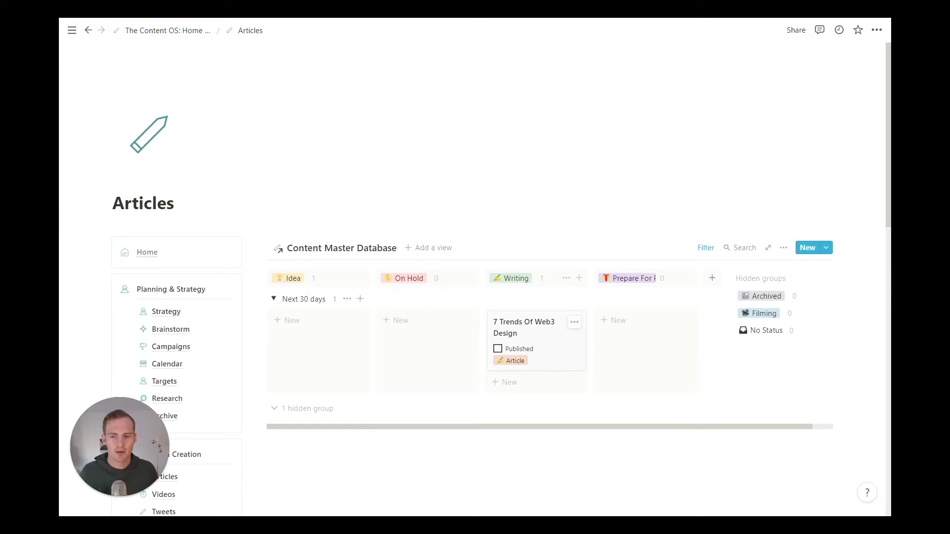
Scroll through the Articles board, then open and browse the Videos board
scroll(431, 269, down, 2)
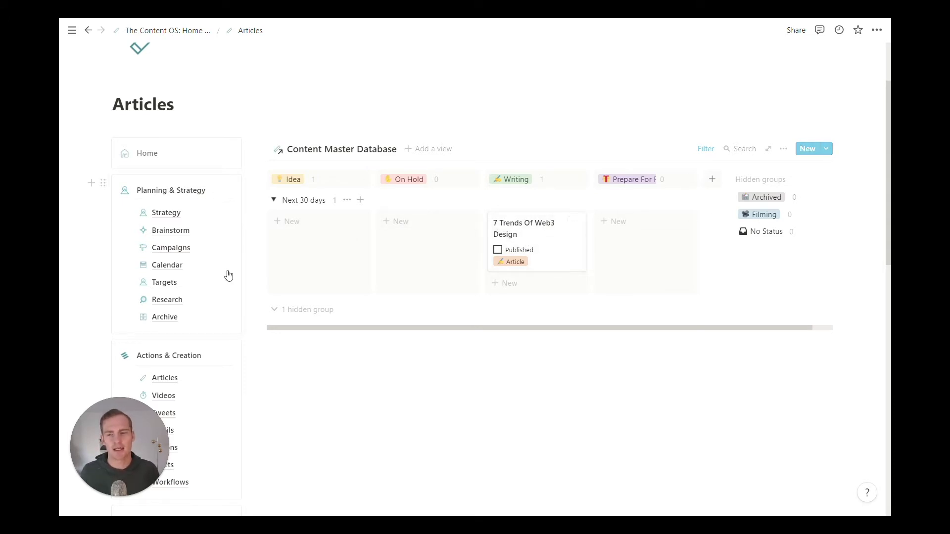
scroll(228, 275, down, 1)
click(182, 347)
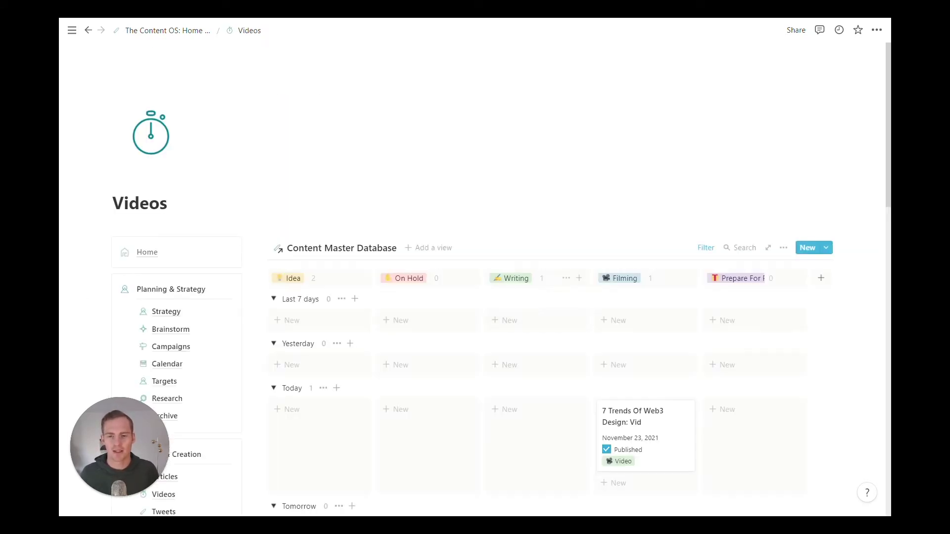
scroll(653, 272, down, 4)
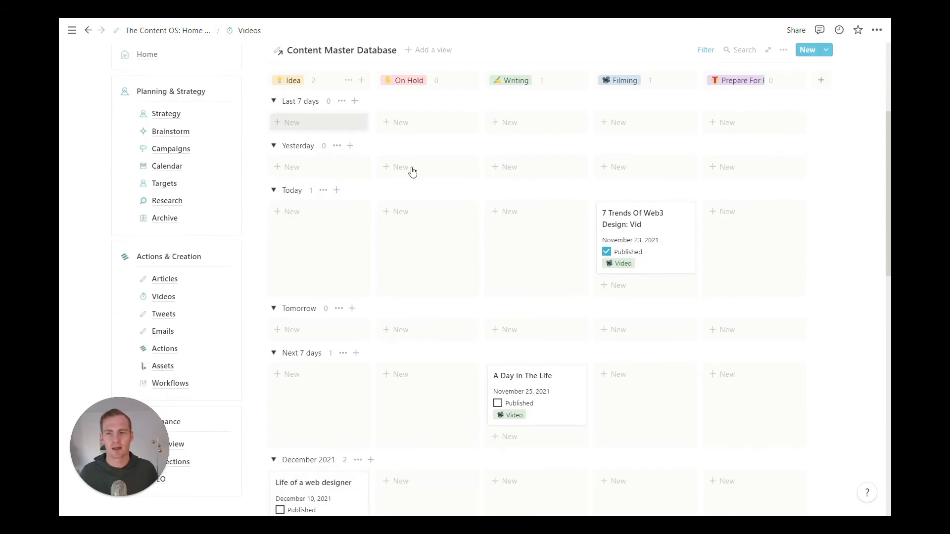
scroll(519, 229, down, 4)
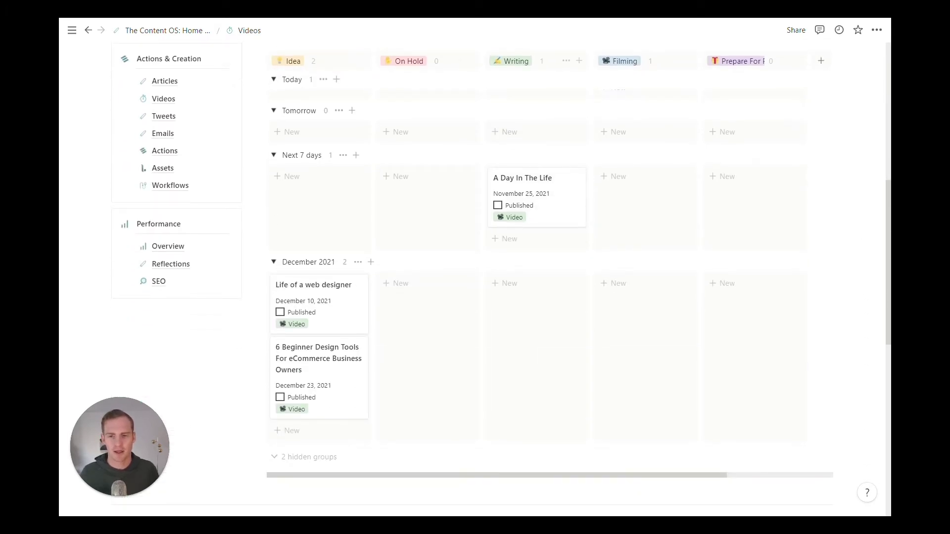
scroll(637, 303, up, 5)
scroll(367, 292, down, 2)
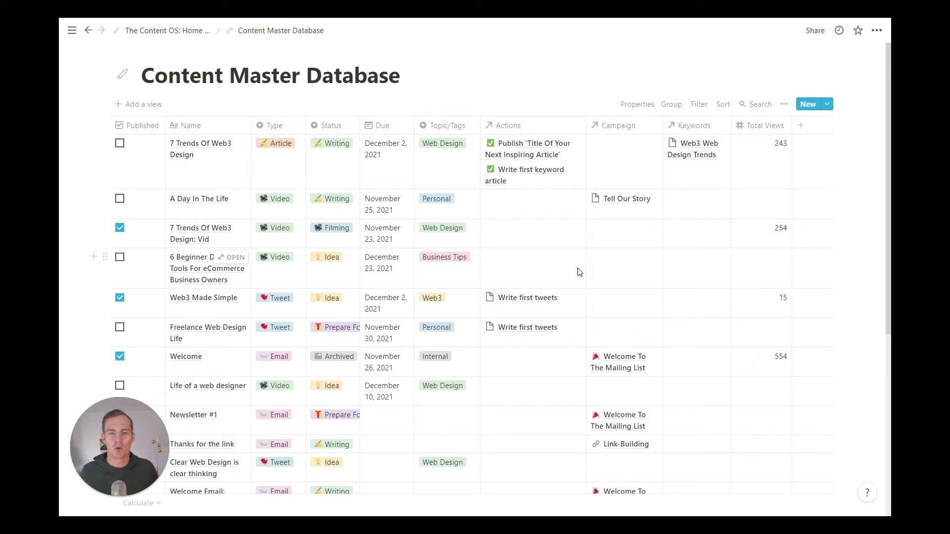
Go back to 'The Content OS: Home' and scroll down to the Actions & Creation links
click(194, 34)
scroll(475, 267, down, 5)
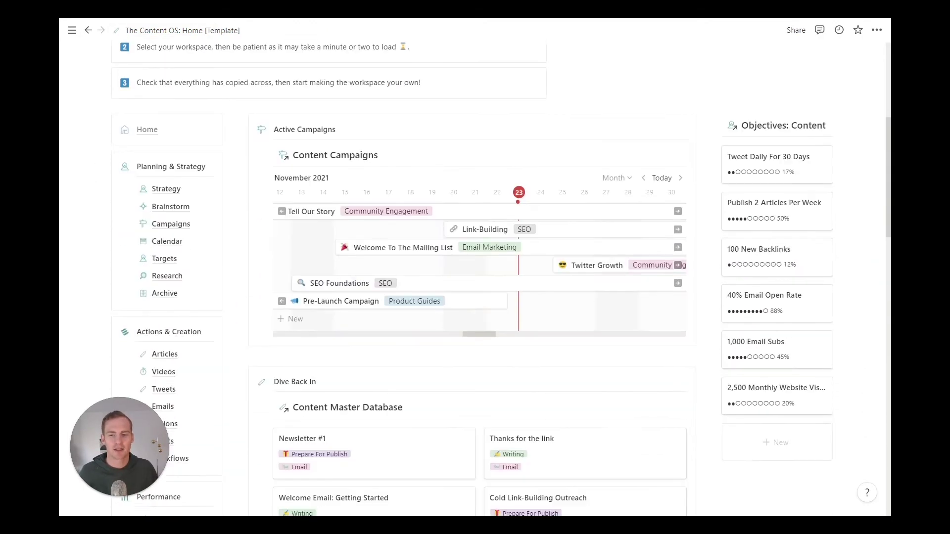
scroll(356, 341, down, 1)
scroll(445, 357, down, 1)
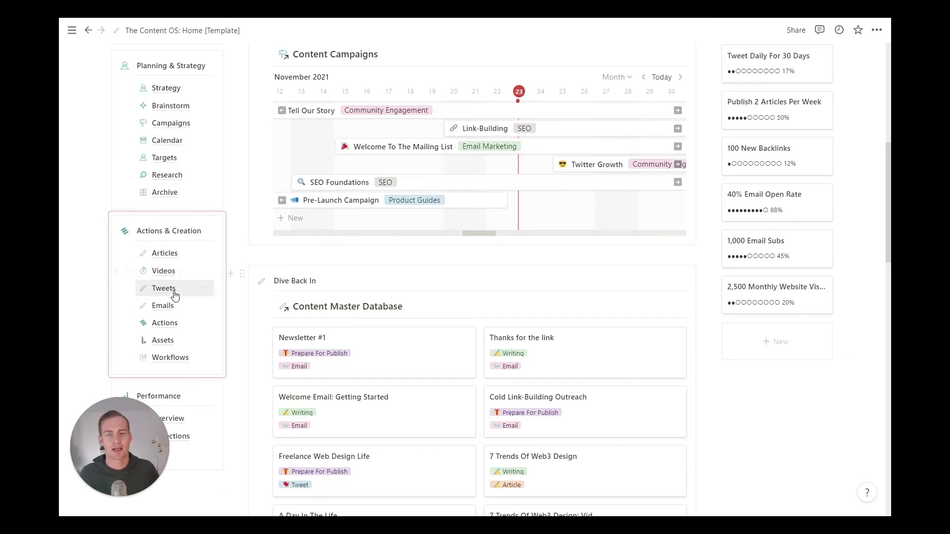
Open the Emails board and scroll through campaign groups like Link-Building and Welcome To The Mailing List
click(169, 306)
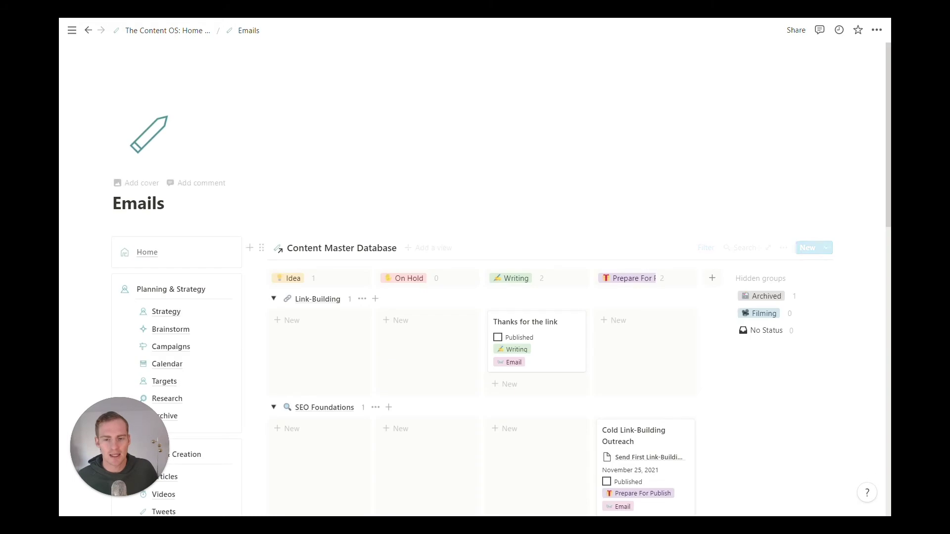
scroll(573, 237, down, 1)
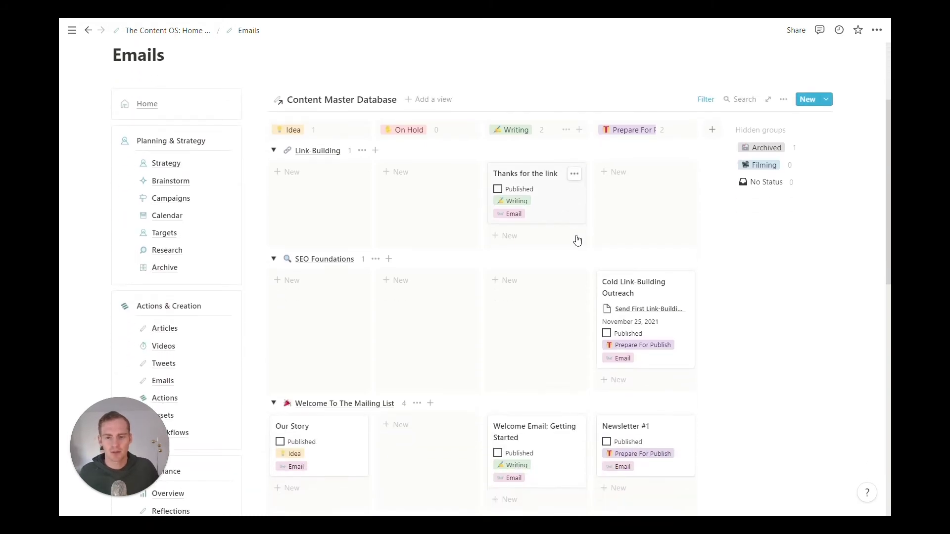
scroll(621, 332, down, 2)
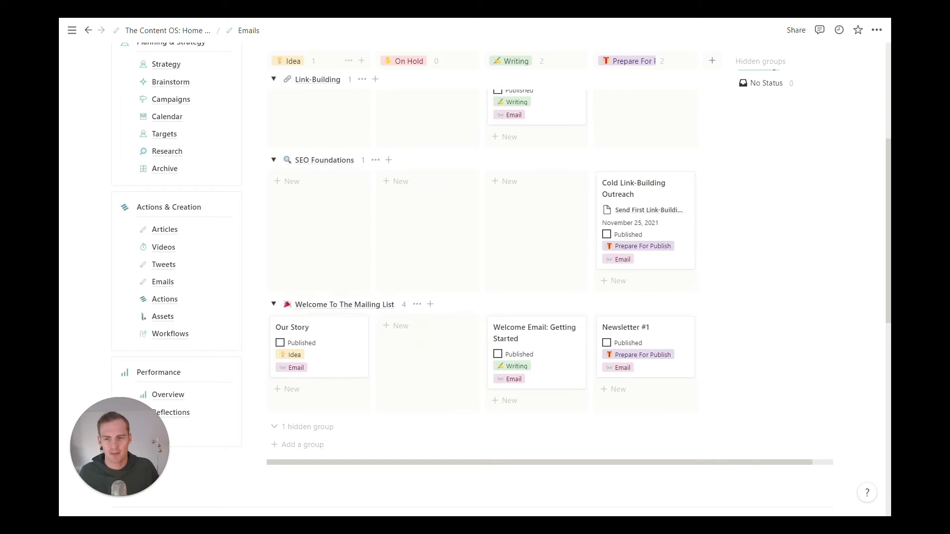
scroll(506, 270, up, 1)
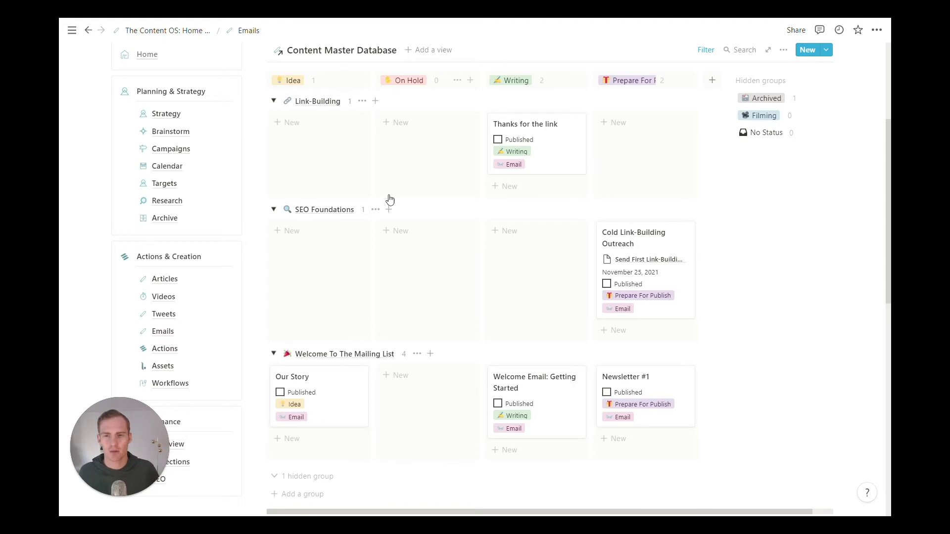
Create an Idea email card '50% Off For Black Friday Sale' under Welcome To The Mailing List
click(291, 439)
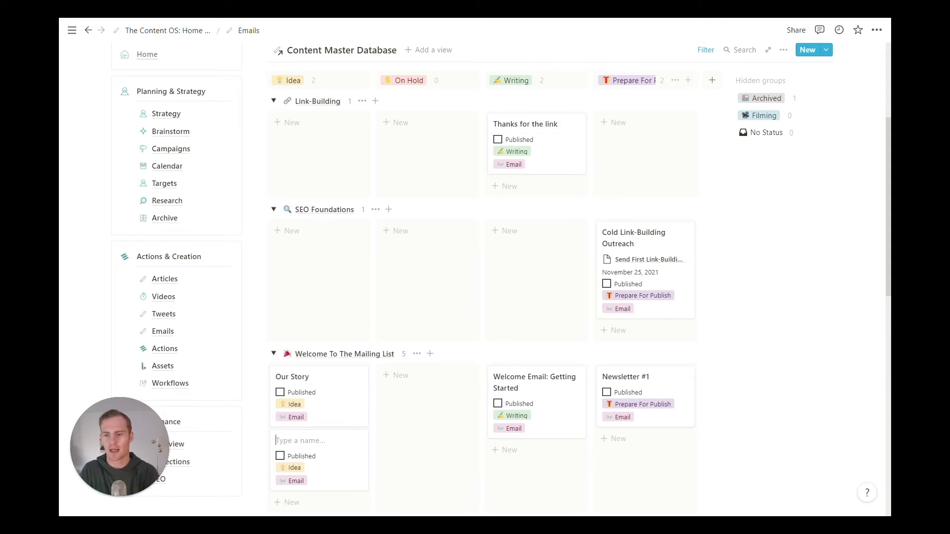
text(50% )
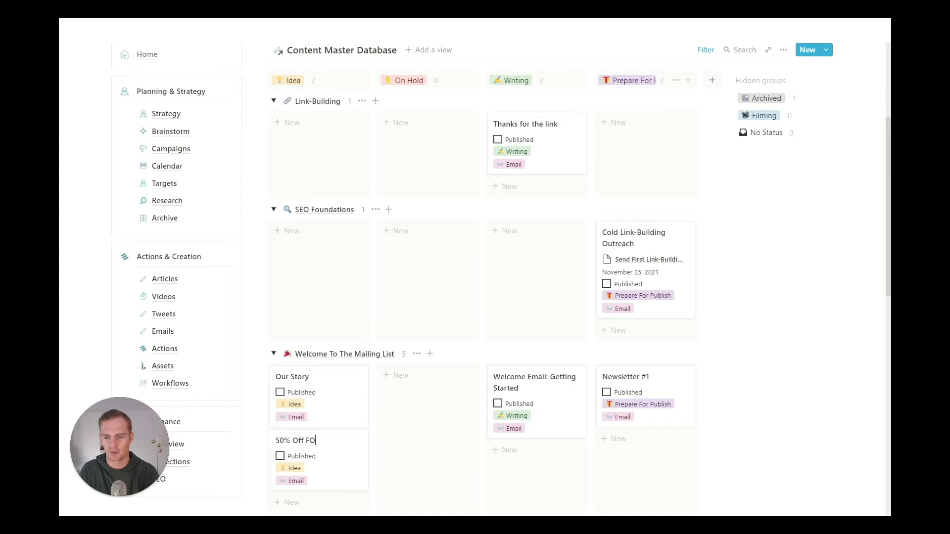
text(Off For Black Friday Sale)
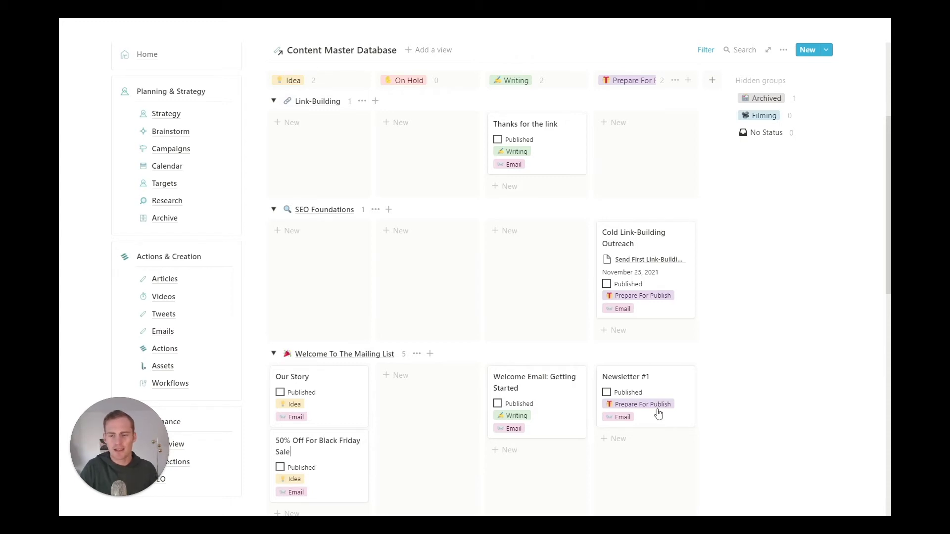
key(Return)
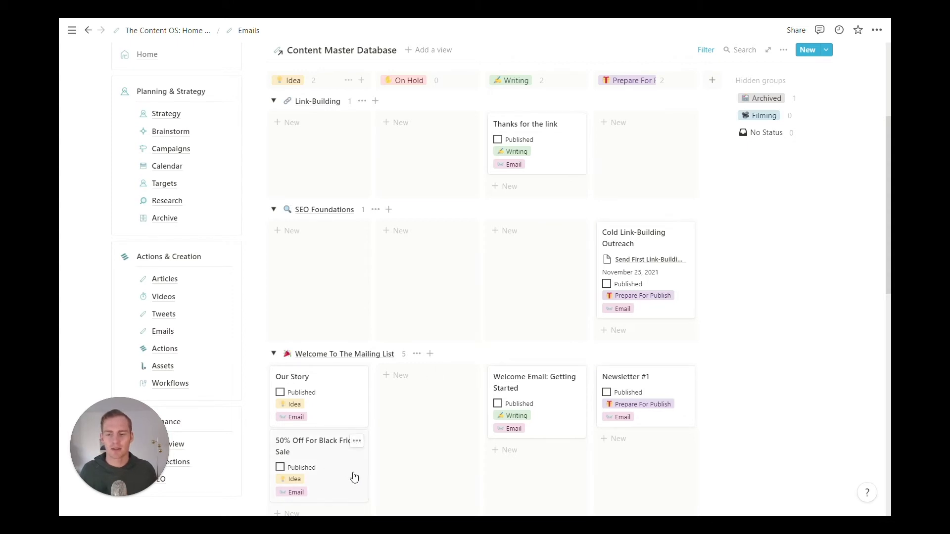
Open the Black Friday sale email card and set its Due date to November 25, 2021
click(313, 445)
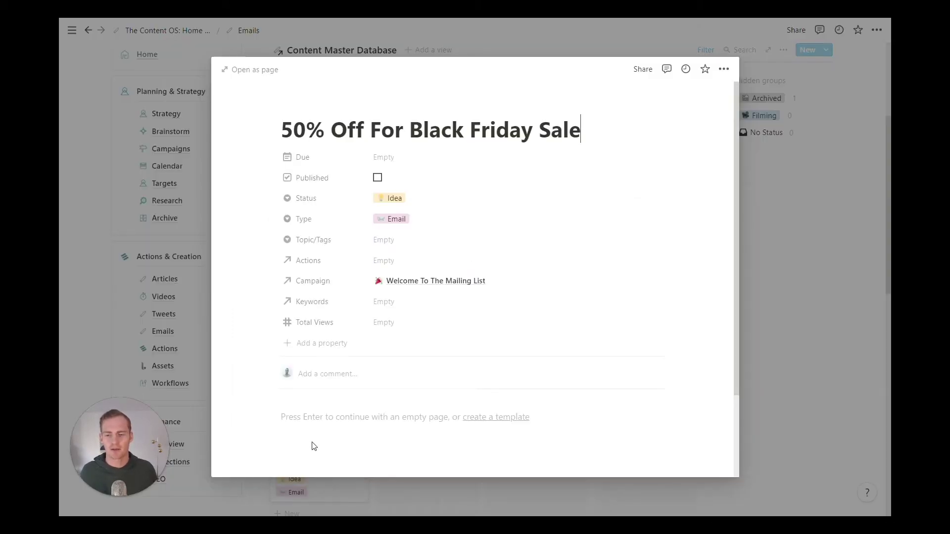
click(403, 157)
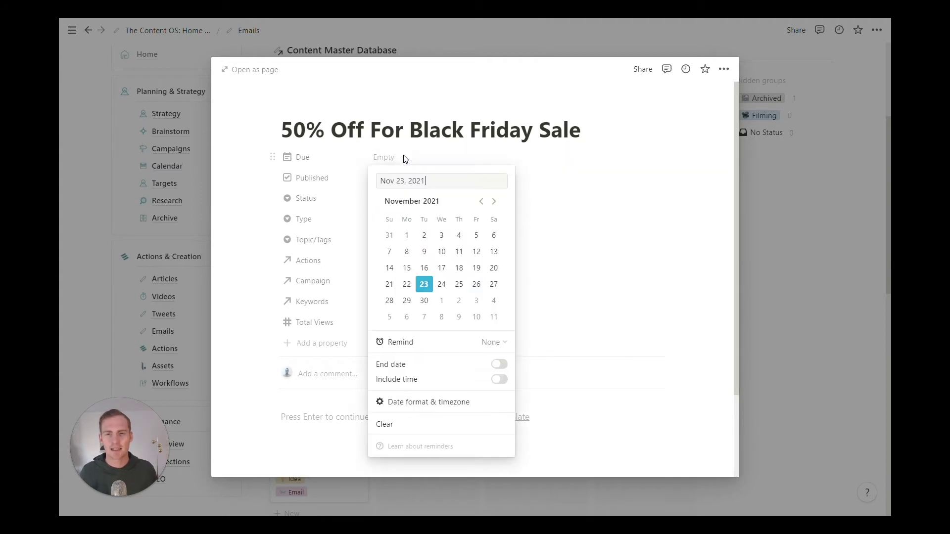
click(459, 284)
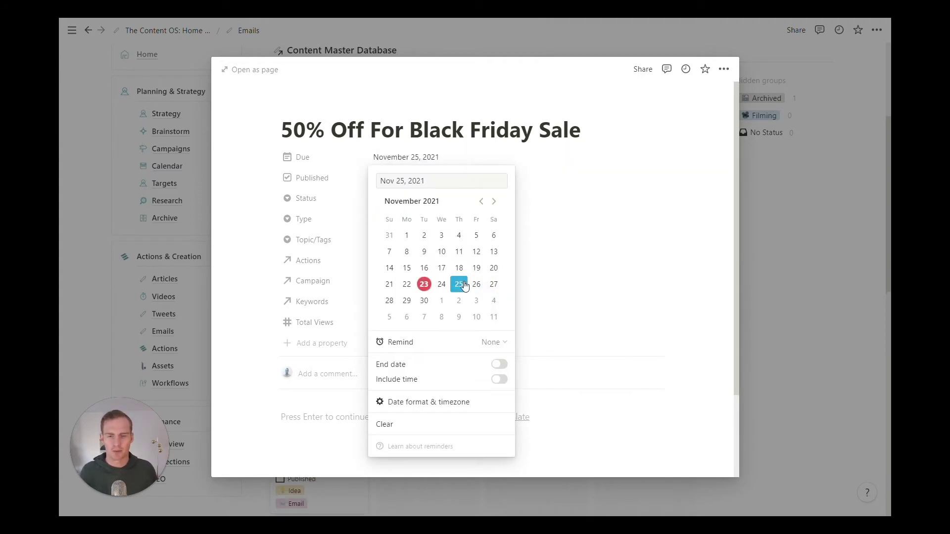
click(604, 227)
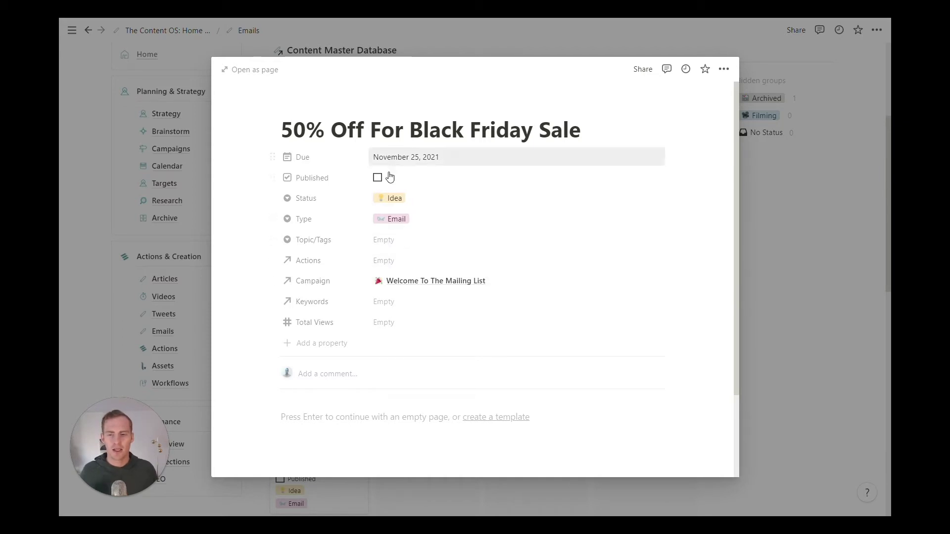
Check the Topic/Tags and Actions options without changing them, then return to the board
click(402, 242)
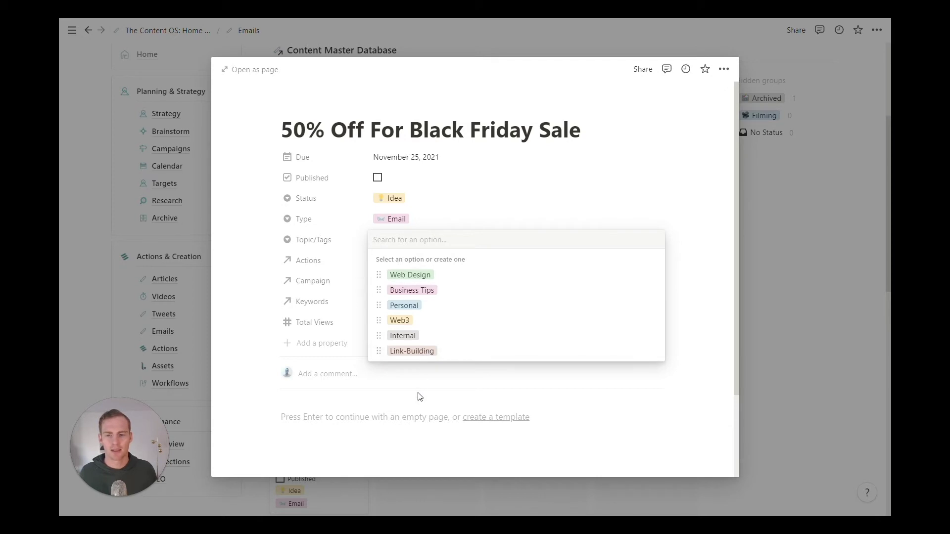
click(465, 205)
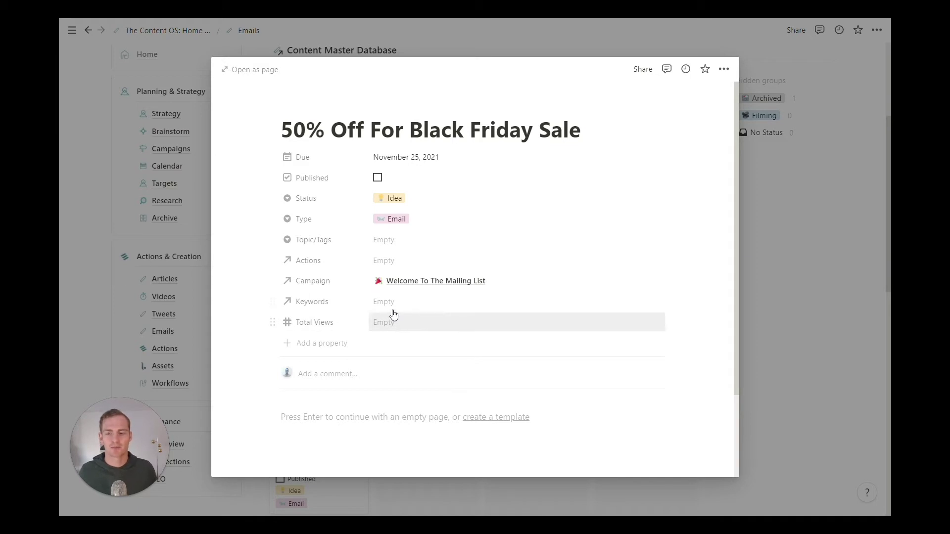
click(391, 261)
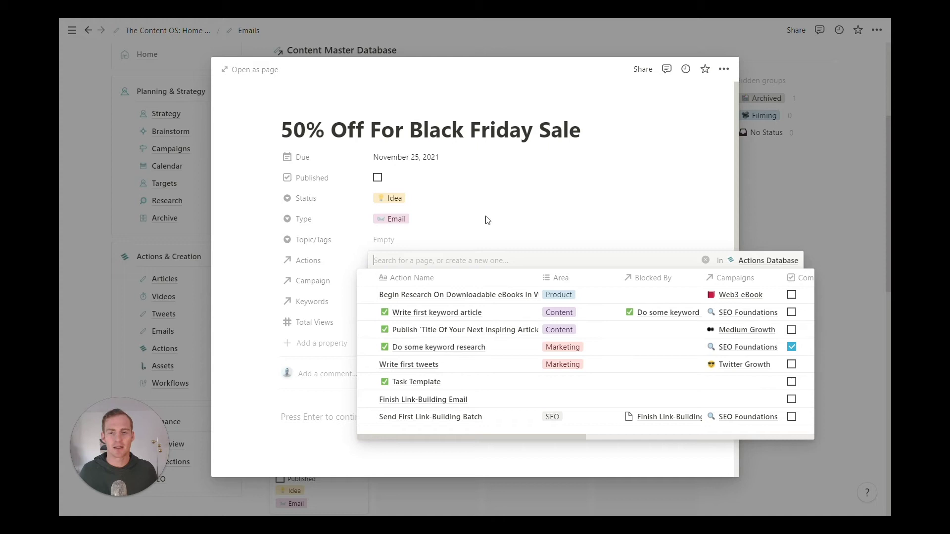
click(499, 213)
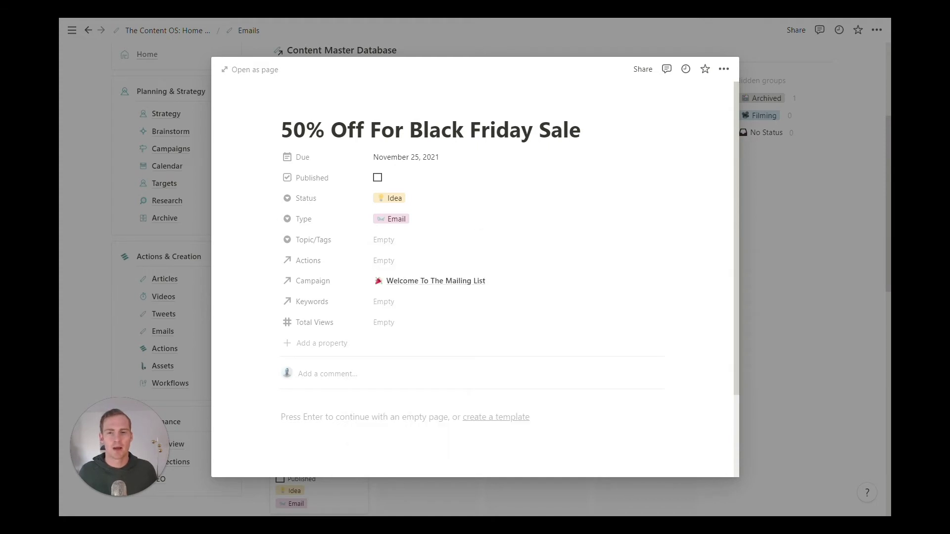
key(Escape)
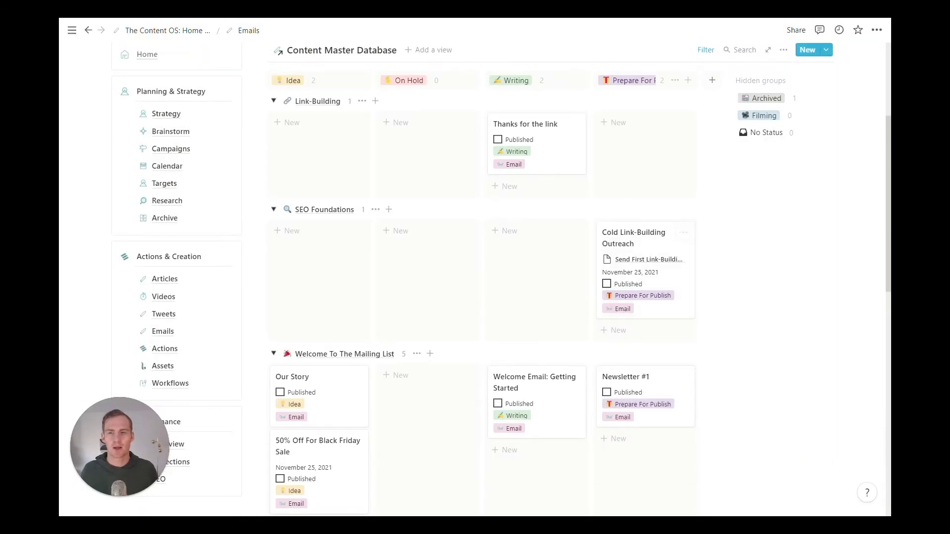
Scroll over the Videos board, then switch to the Articles page and scroll its board
scroll(475, 277, up, 1)
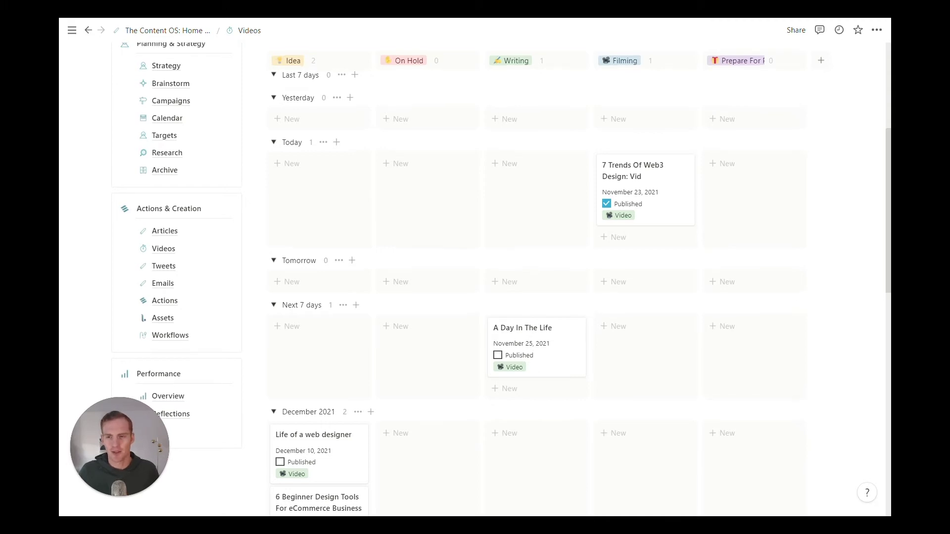
scroll(502, 282, up, 3)
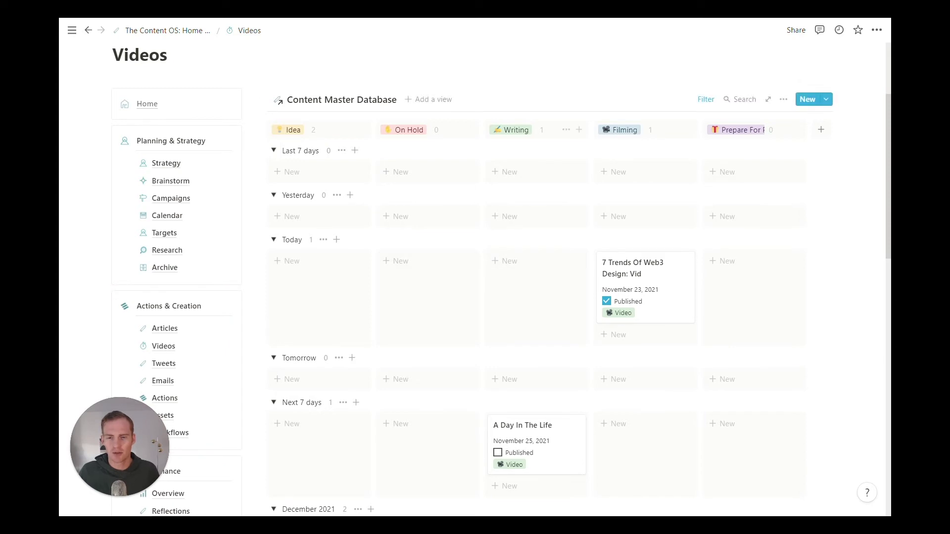
scroll(319, 265, down, 1)
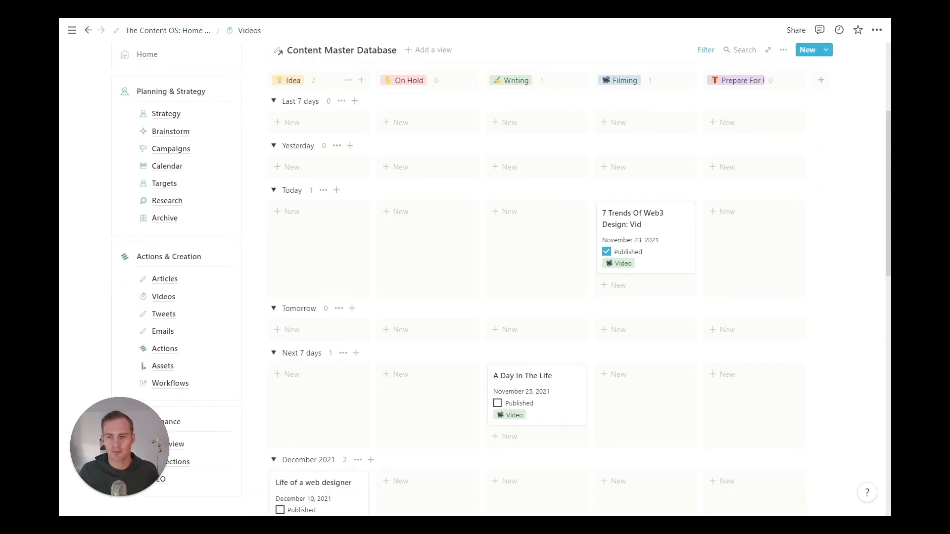
click(164, 279)
scroll(470, 272, down, 4)
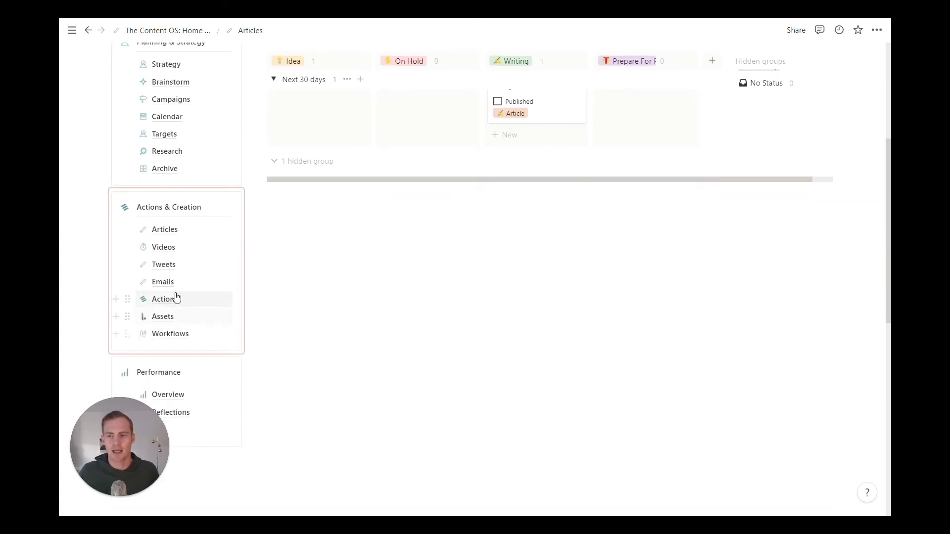
Open Actions and scroll through the Actions Database's HP, P1, P2 and P3 priority groups
click(171, 300)
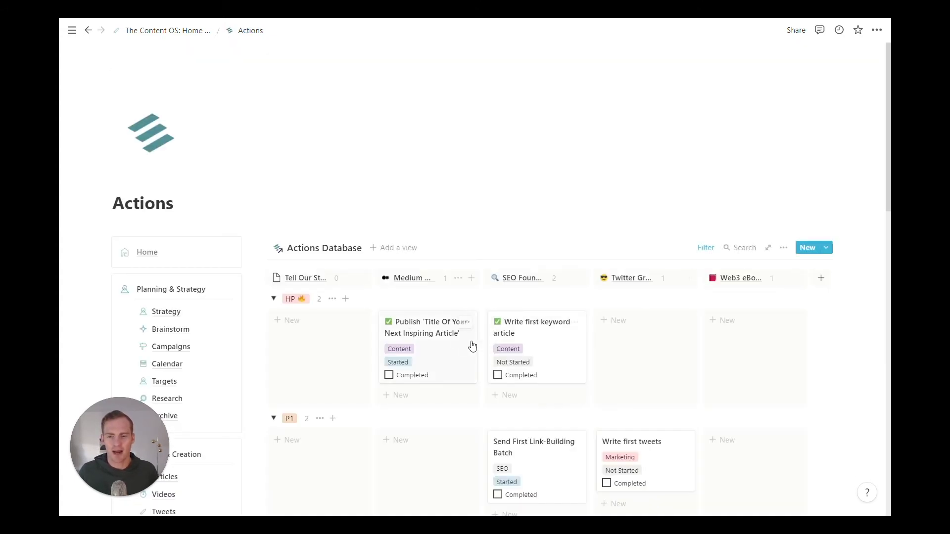
scroll(742, 307, down, 2)
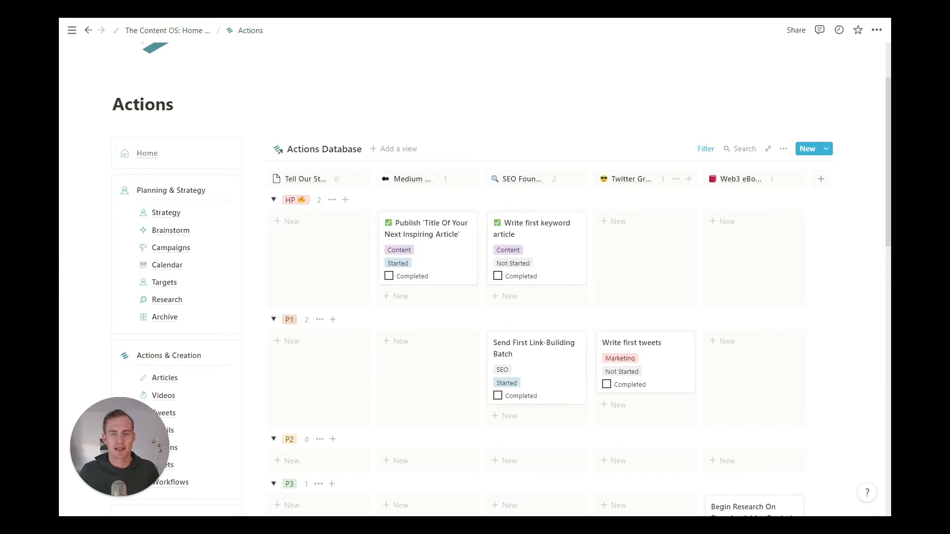
scroll(501, 279, down, 2)
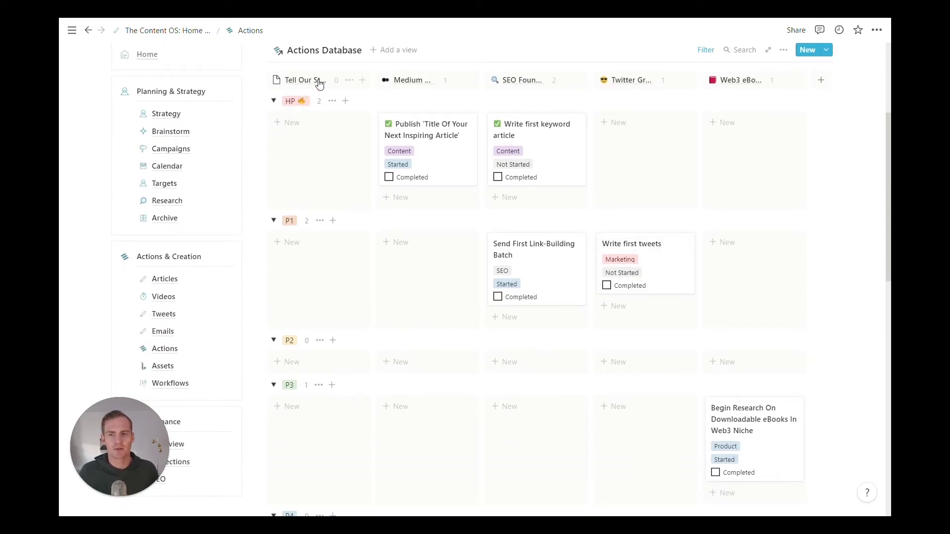
scroll(463, 195, up, 1)
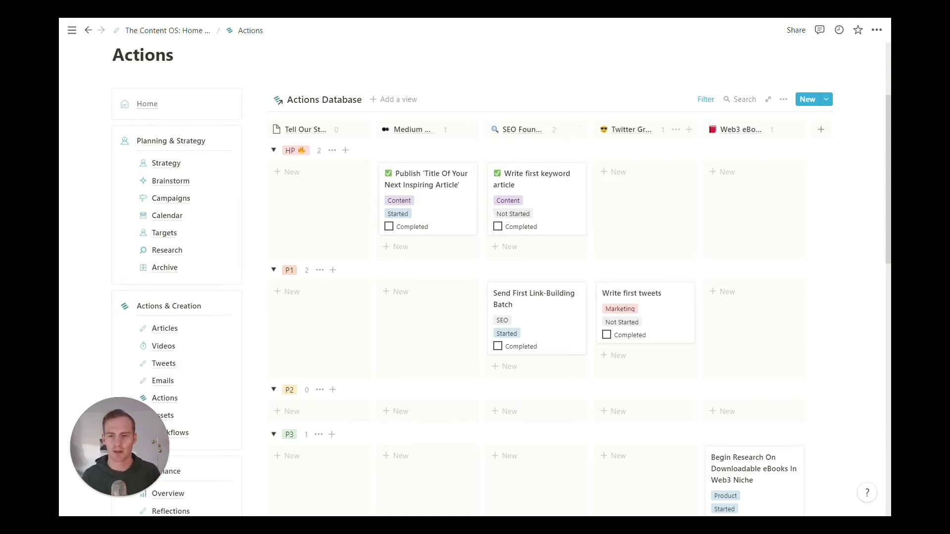
scroll(642, 226, down, 3)
scroll(173, 303, up, 2)
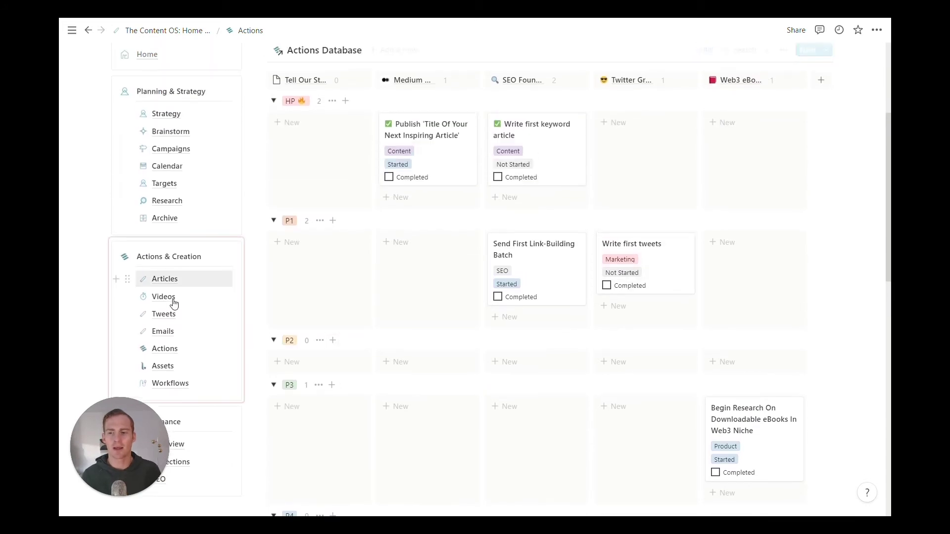
Return to Articles and scroll up and down its Content Master Database board
click(166, 279)
scroll(166, 279, down, 2)
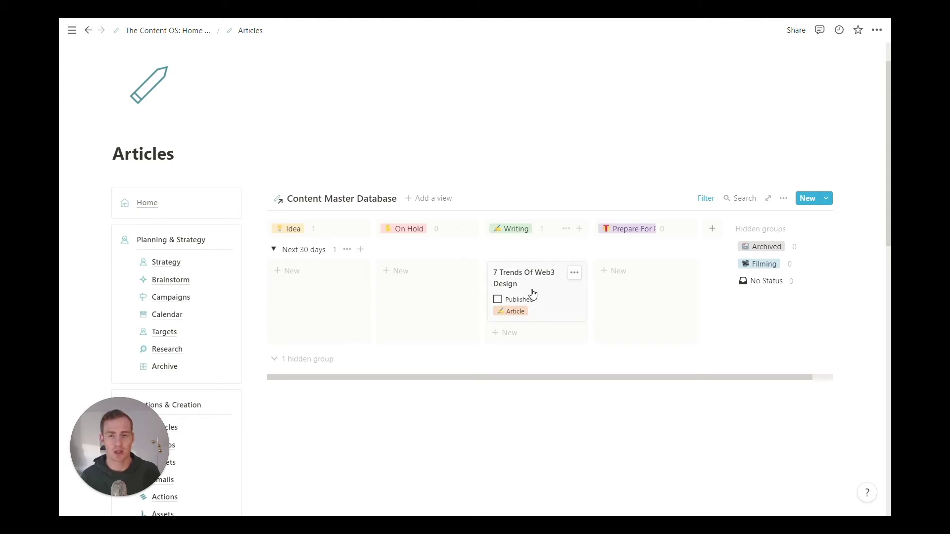
scroll(574, 277, down, 2)
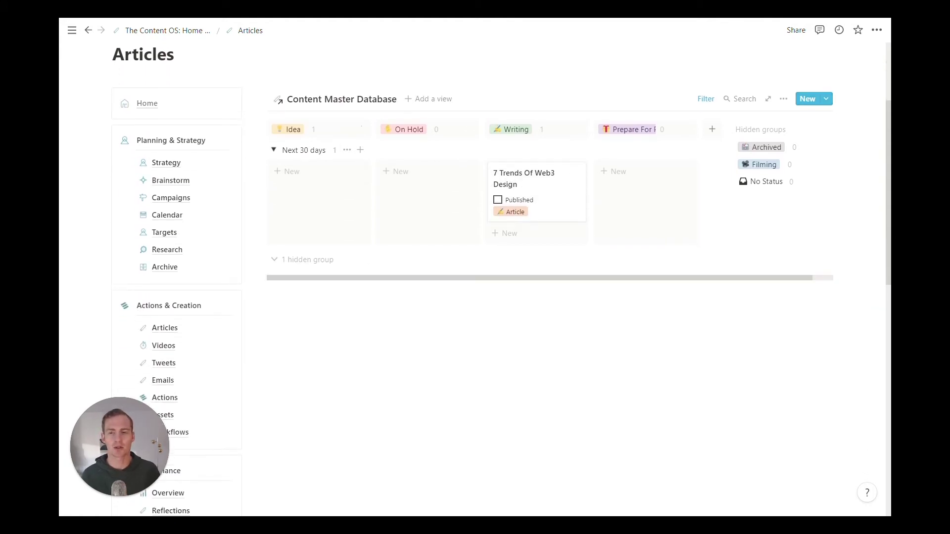
scroll(574, 278, down, 2)
scroll(574, 277, up, 1)
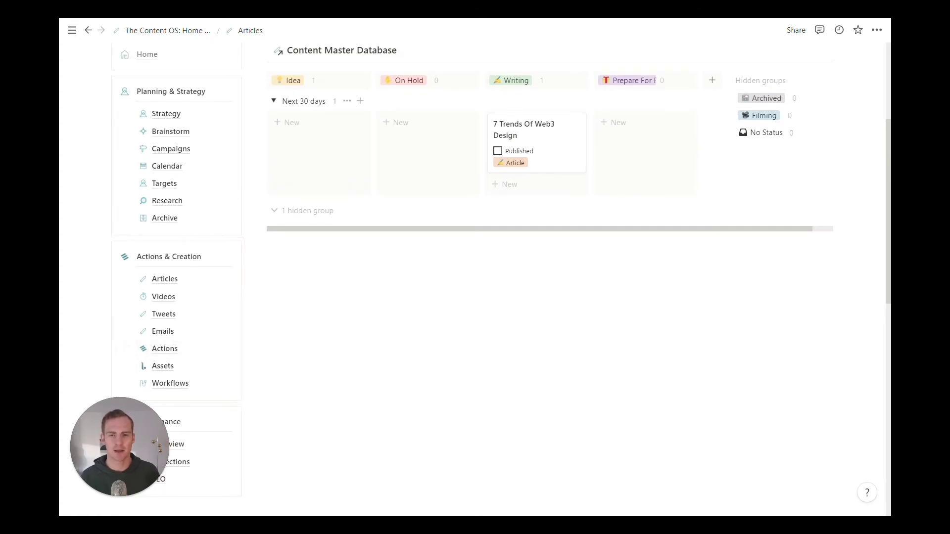
scroll(575, 277, up, 1)
scroll(574, 277, down, 1)
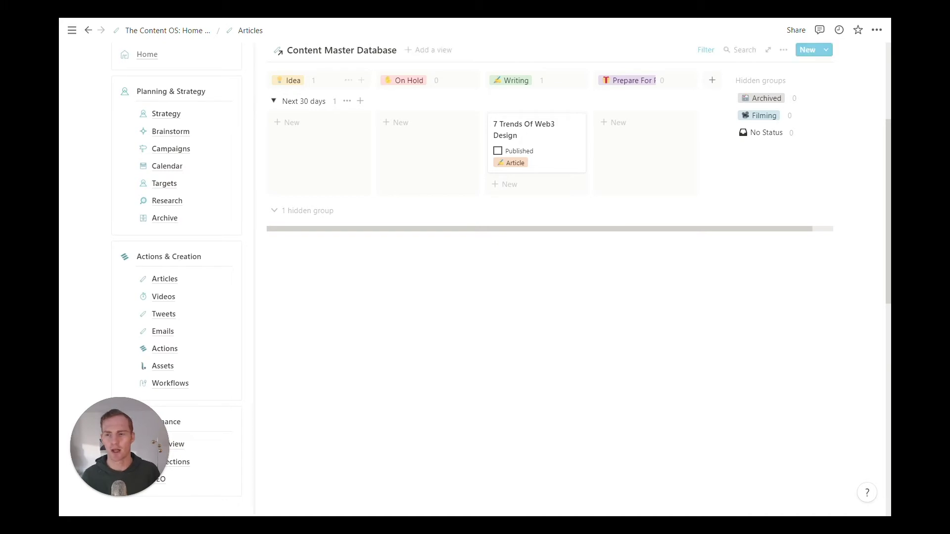
scroll(311, 226, up, 2)
Add an Idea card titled 'The Origins of Web3' and briefly preview its page
click(311, 225)
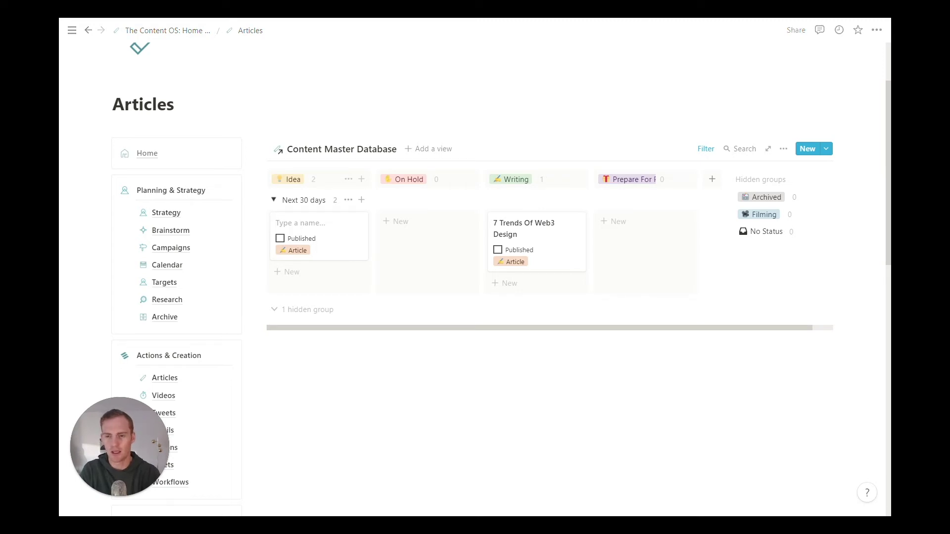
text(The Origins of Web3)
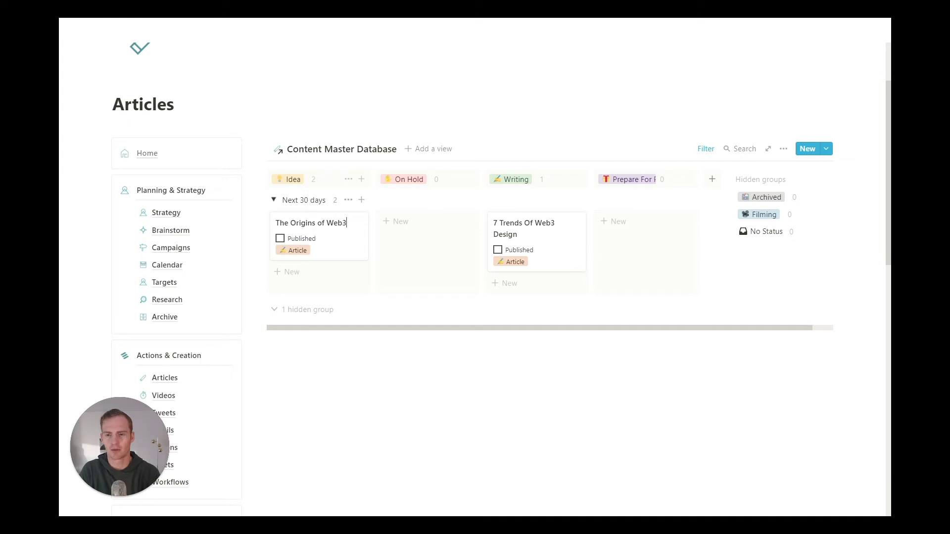
key(Escape)
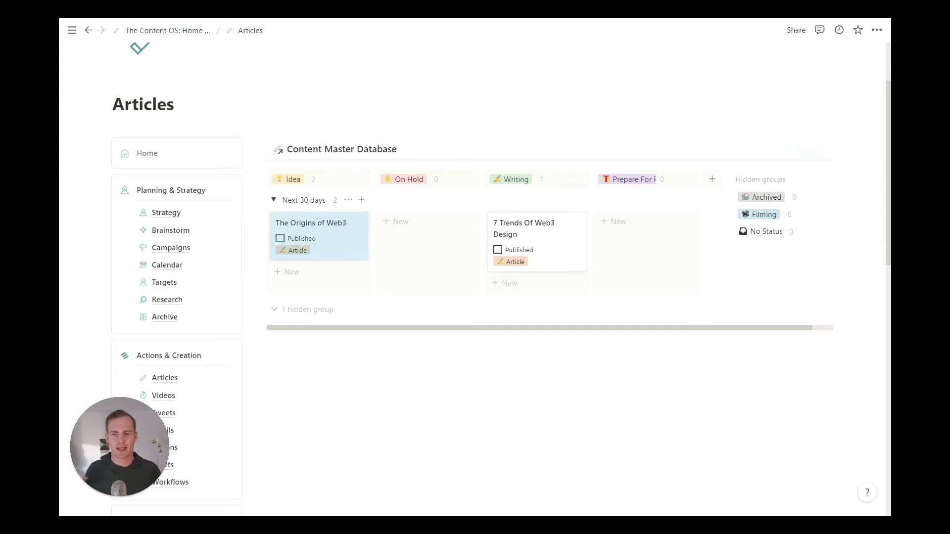
click(328, 235)
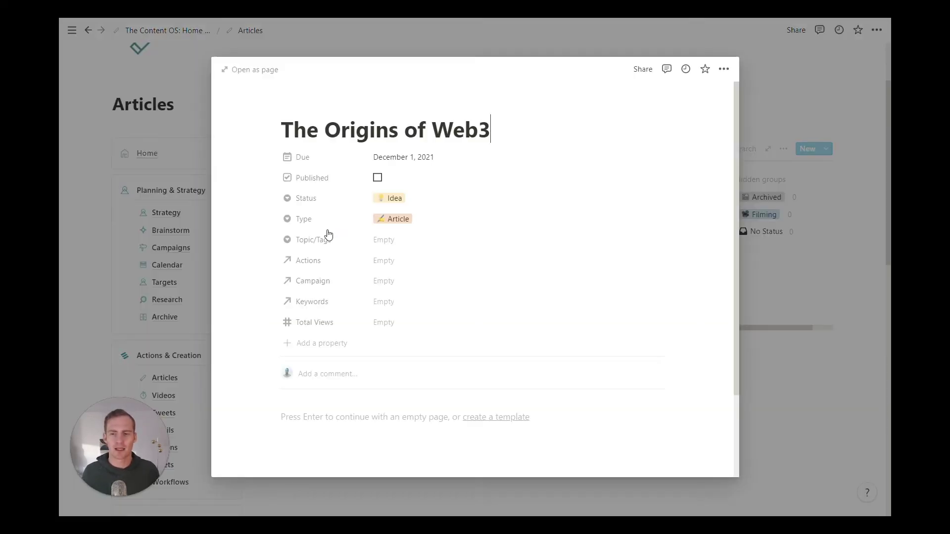
click(818, 388)
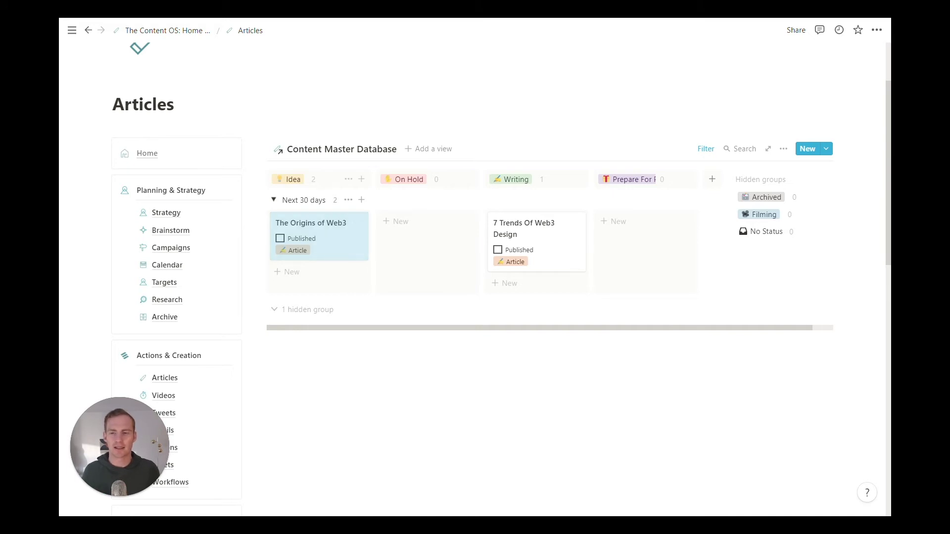
Deselect the card, then scroll the Actions board's priority groups from HP down to P5
click(346, 342)
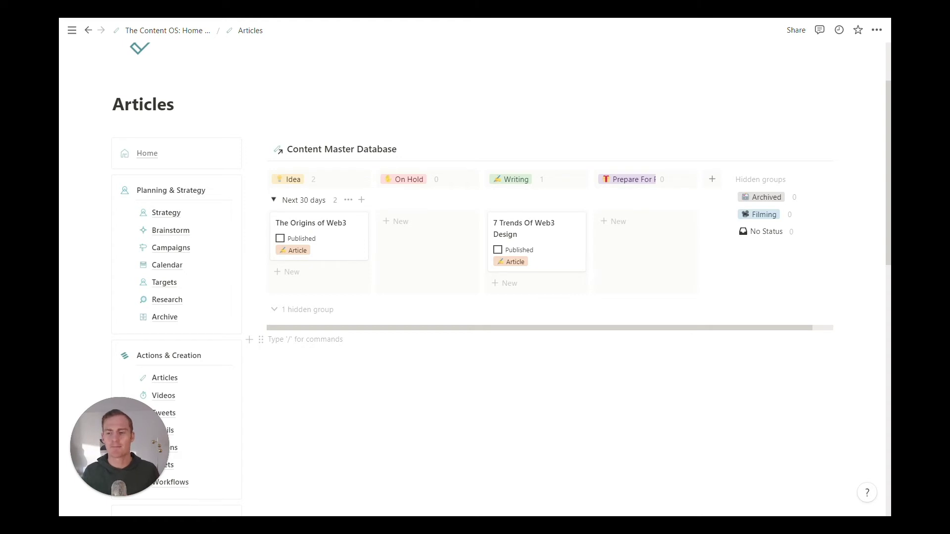
scroll(225, 329, down, 3)
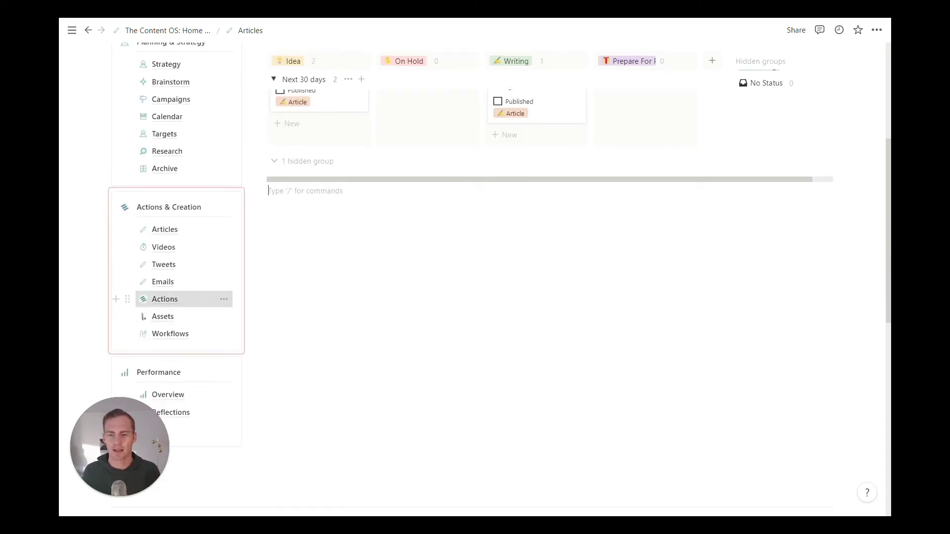
click(165, 299)
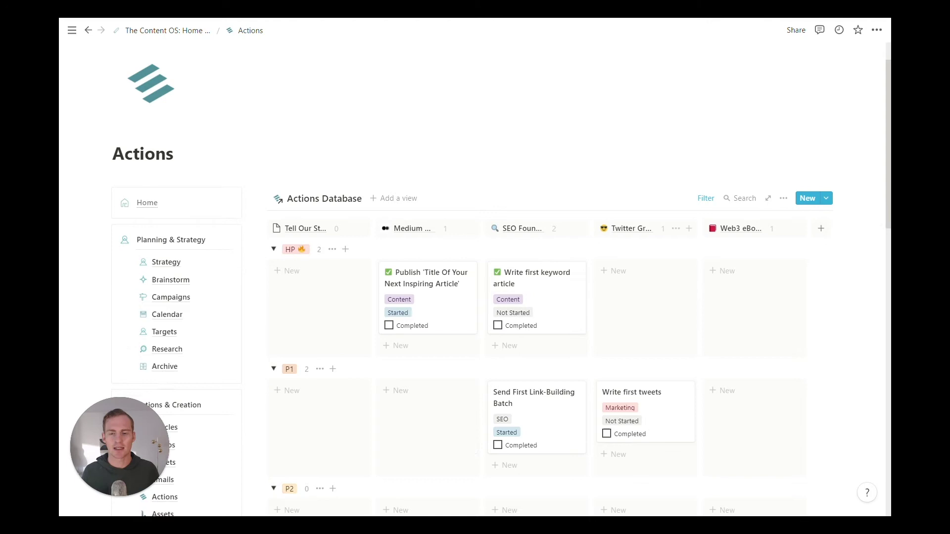
scroll(475, 270, down, 1)
scroll(475, 269, down, 2)
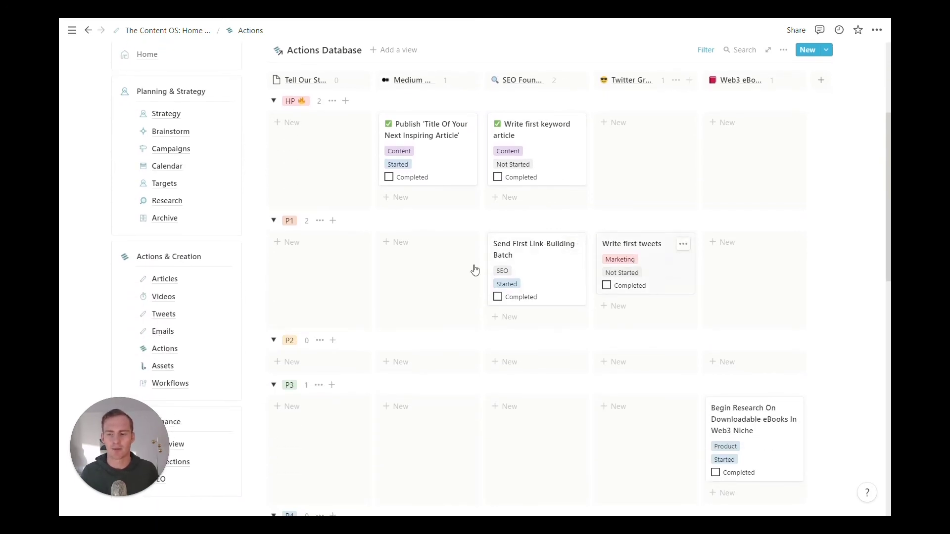
scroll(490, 268, down, 3)
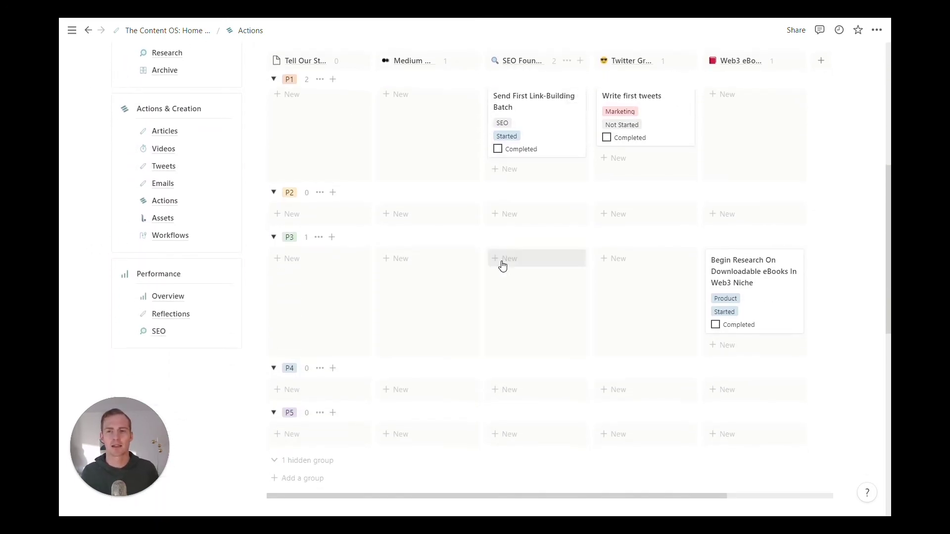
scroll(541, 269, up, 5)
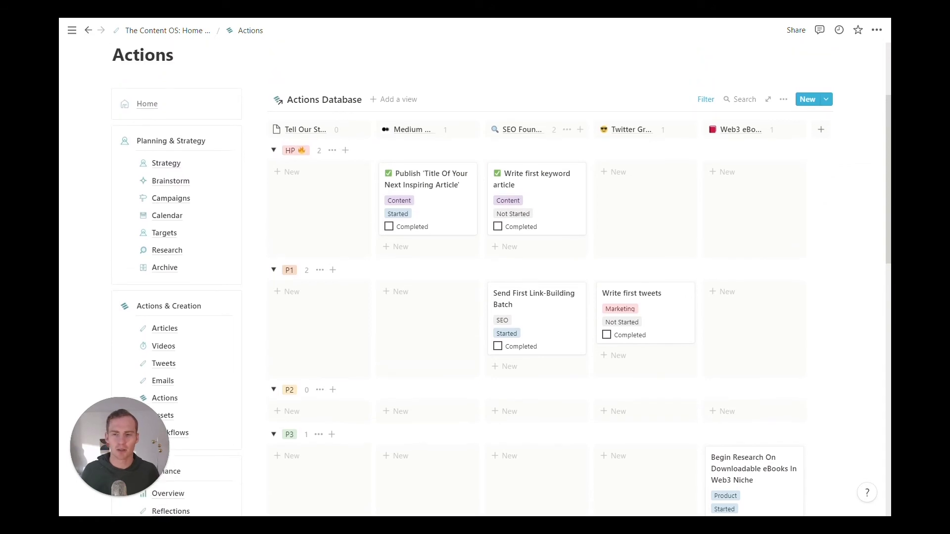
scroll(388, 251, down, 1)
Open Videos and scroll the board to find A Day In The Life, due November 25
click(164, 298)
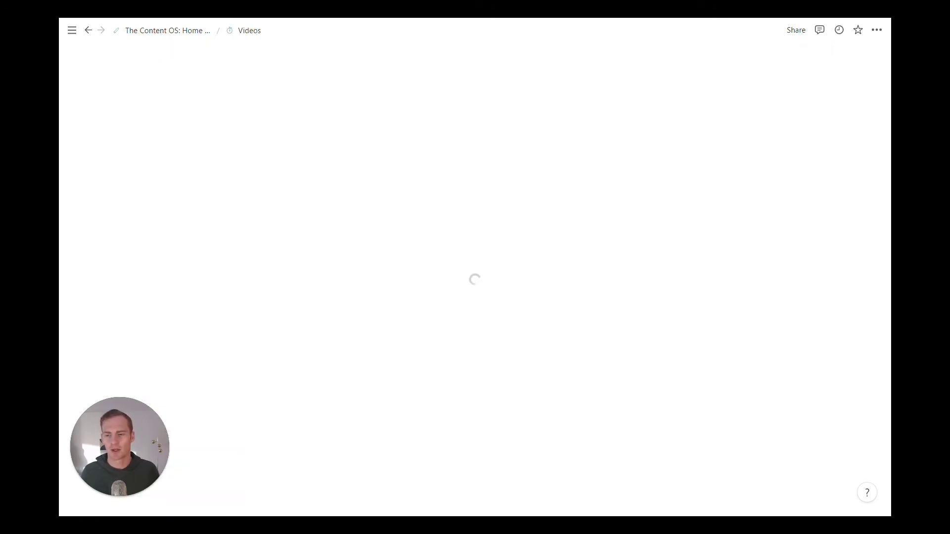
scroll(594, 232, down, 5)
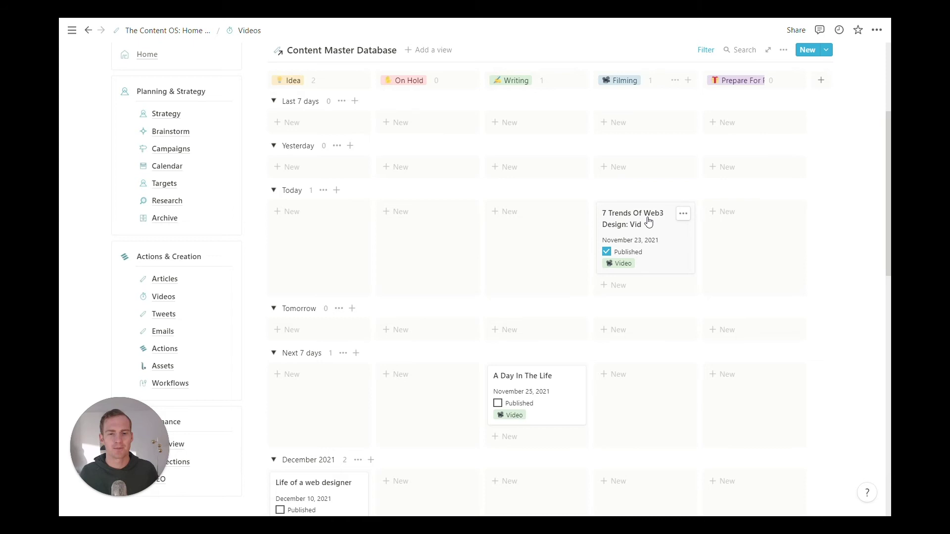
scroll(648, 233, down, 1)
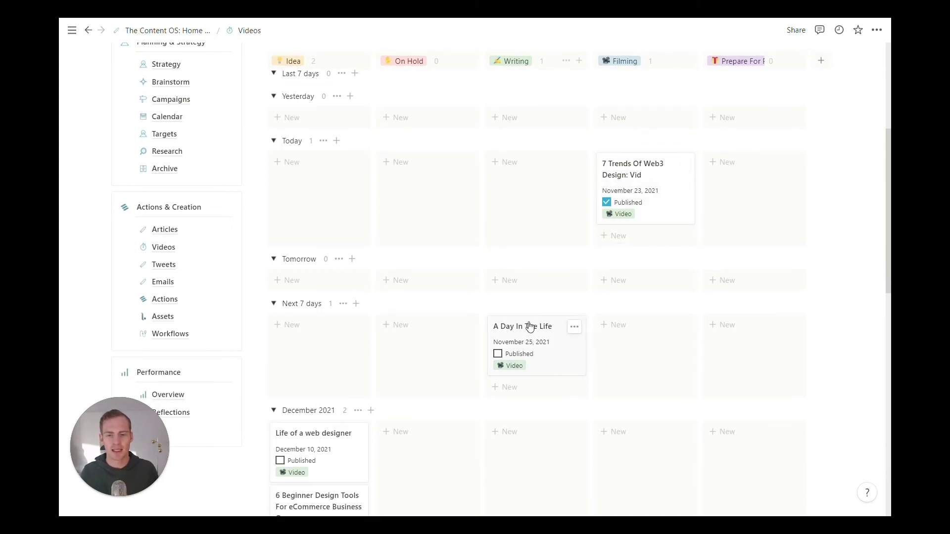
scroll(532, 347, down, 2)
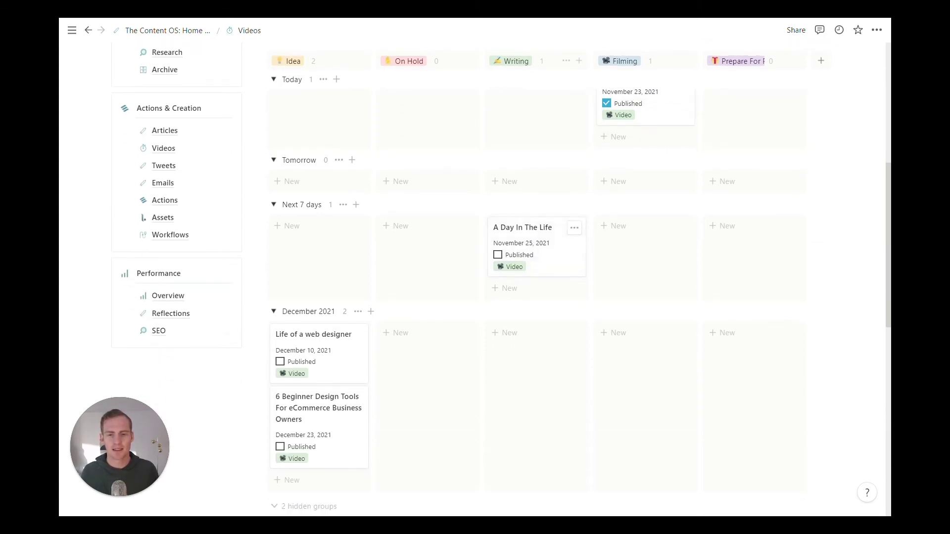
On the A Day In The Life page, unlink and re-link the Start Filming action
click(533, 242)
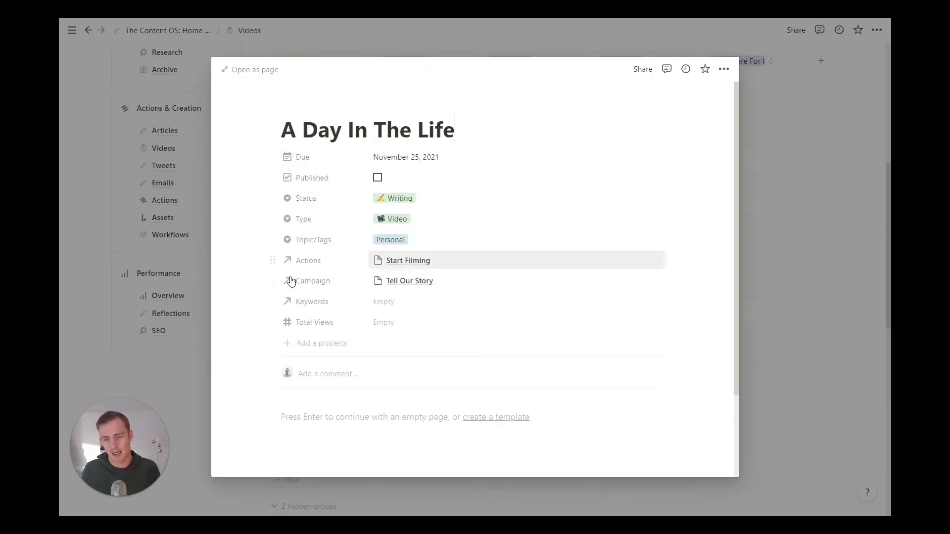
click(384, 261)
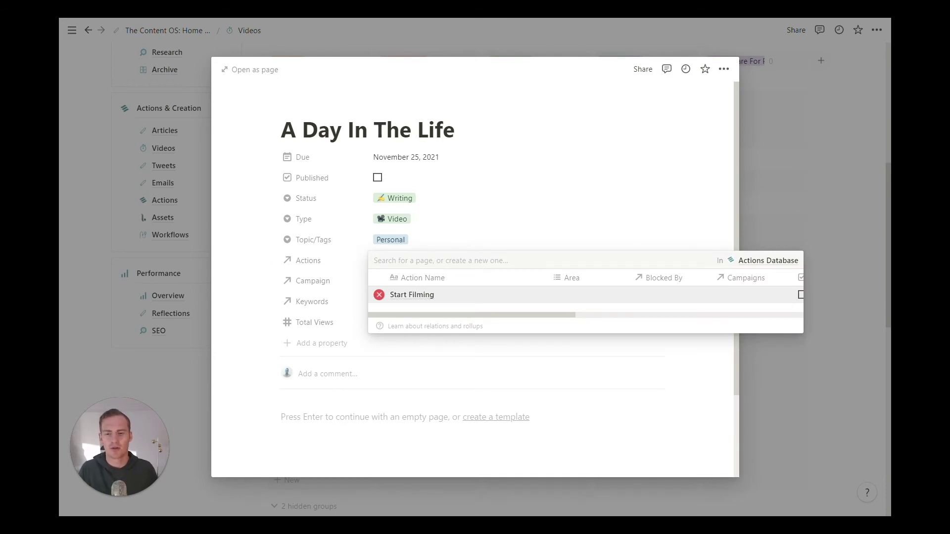
click(379, 295)
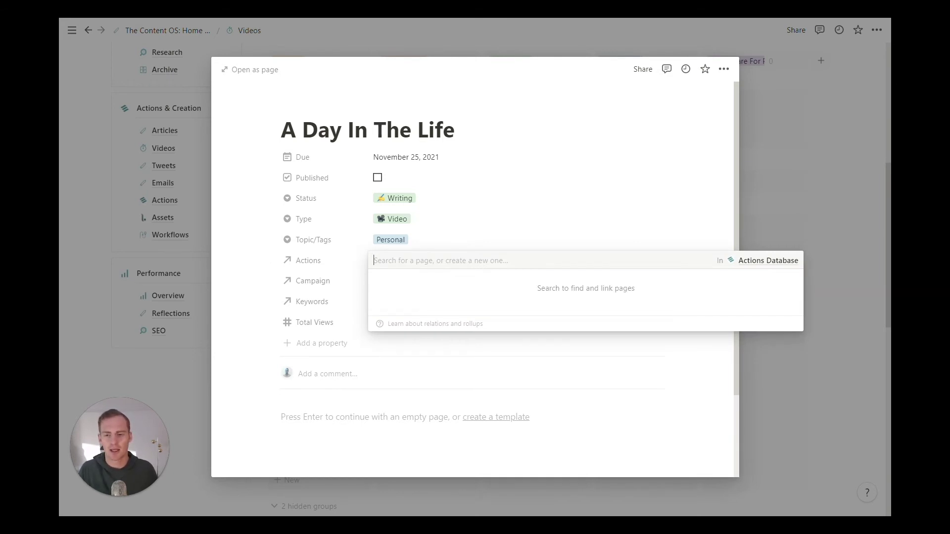
text(Start)
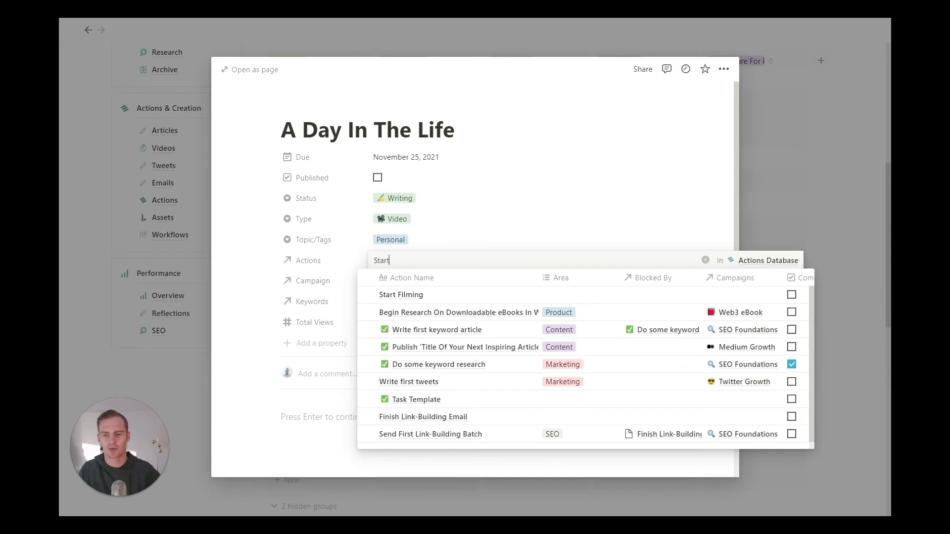
click(368, 295)
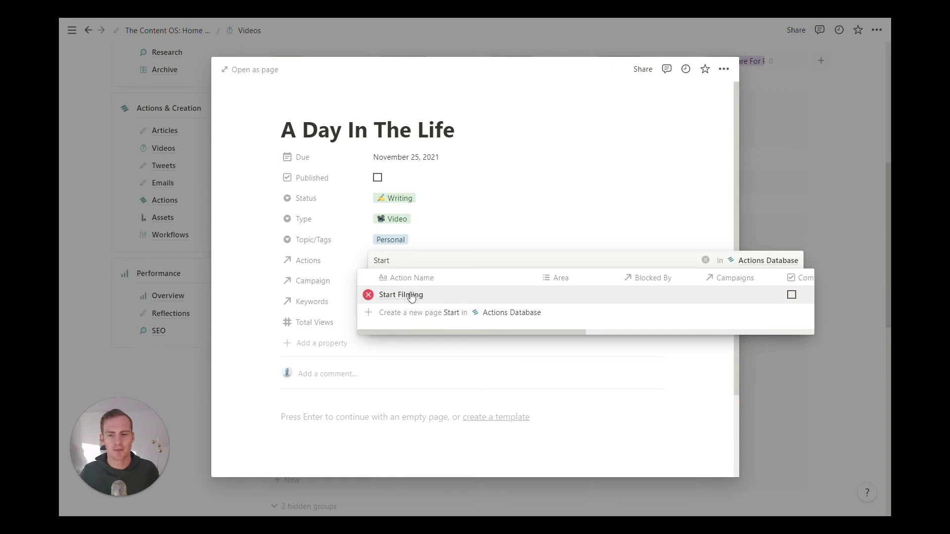
In the full Actions Database, give Start Filming HP priority, Not Started status and Content area
click(750, 261)
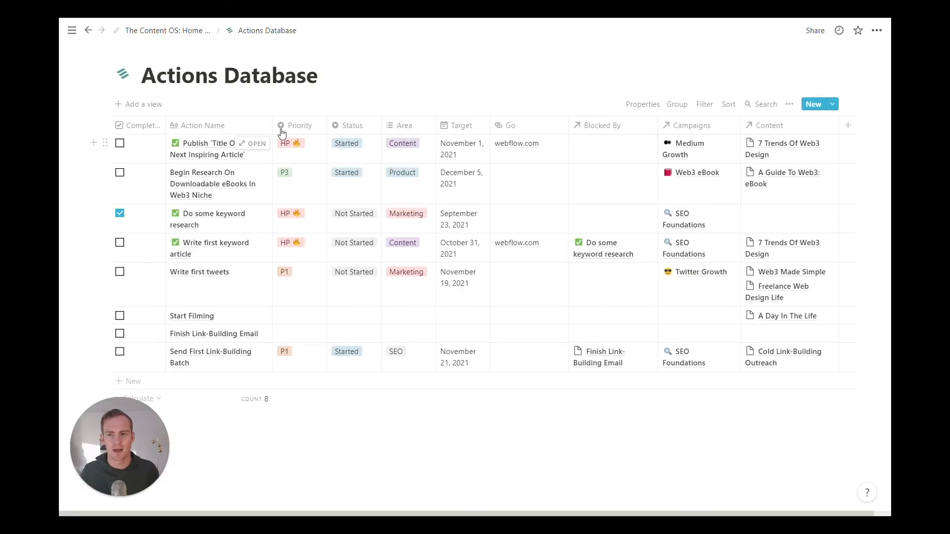
click(291, 317)
click(315, 350)
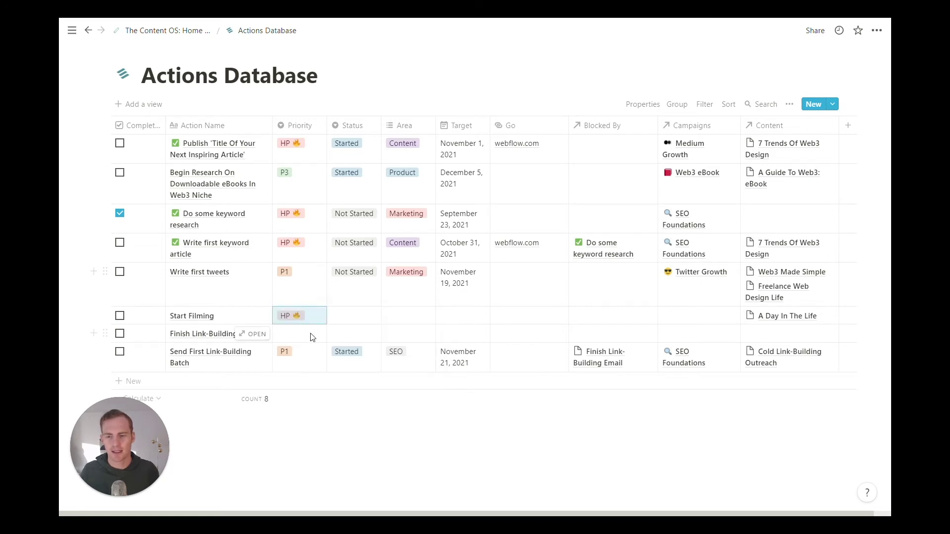
click(341, 316)
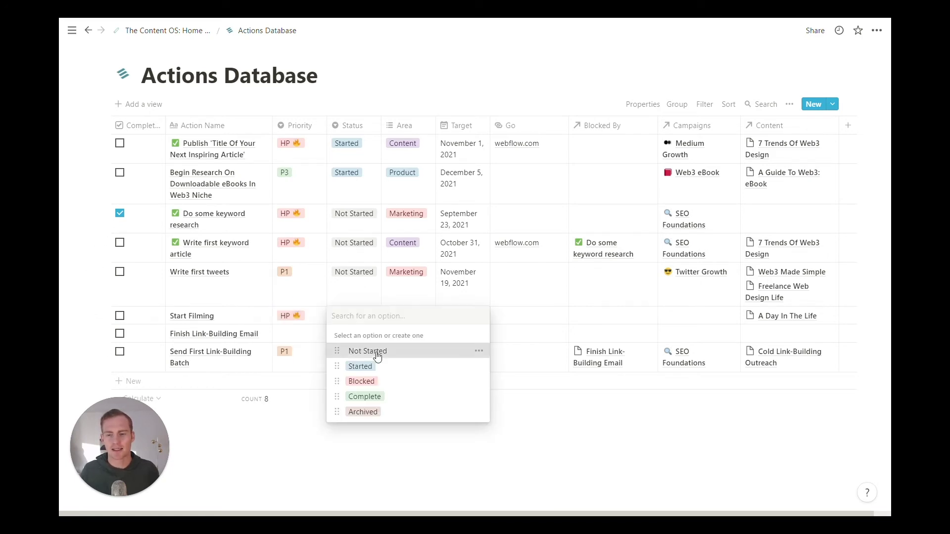
click(352, 351)
click(403, 316)
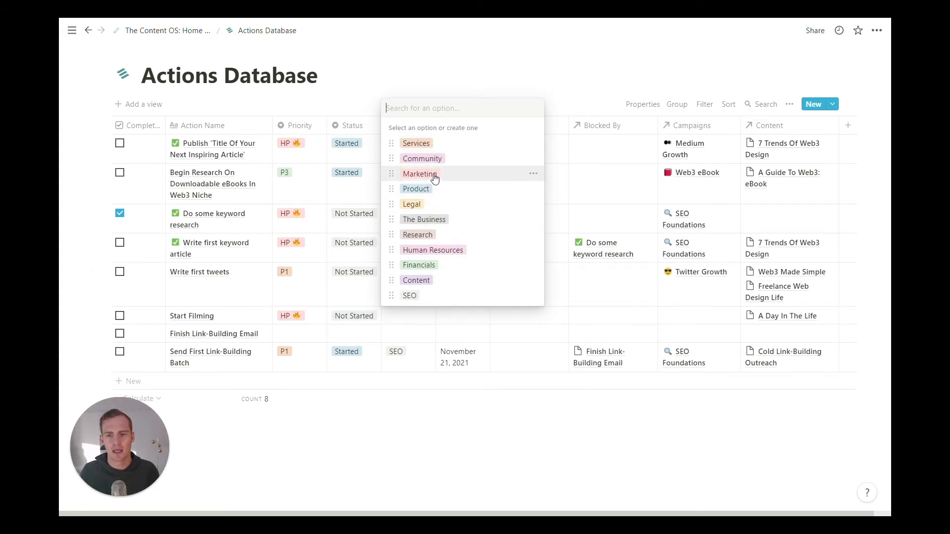
click(416, 281)
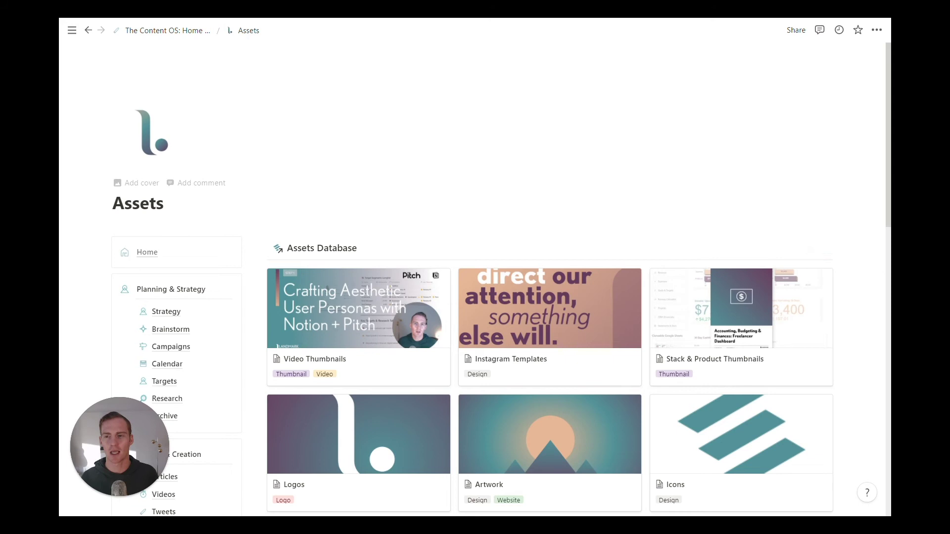
scroll(302, 157, down, 2)
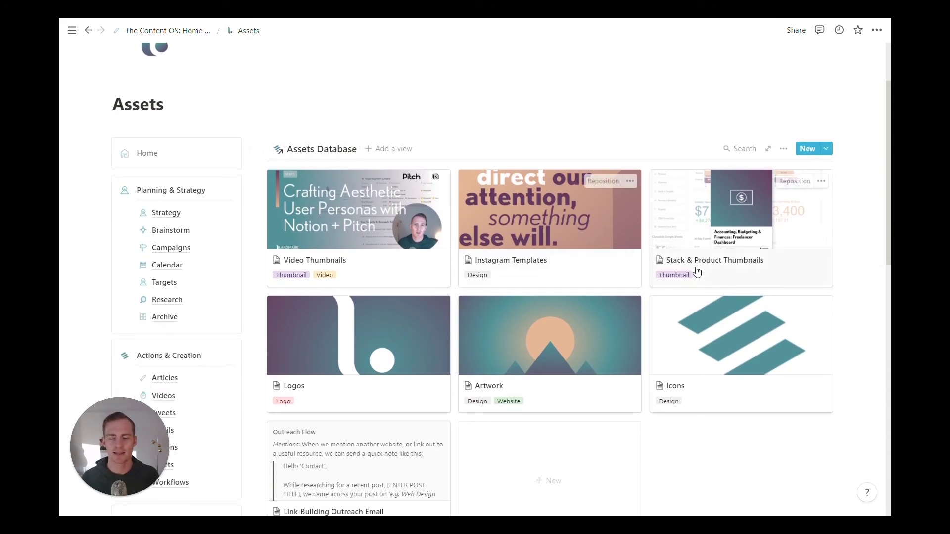
scroll(720, 315, down, 2)
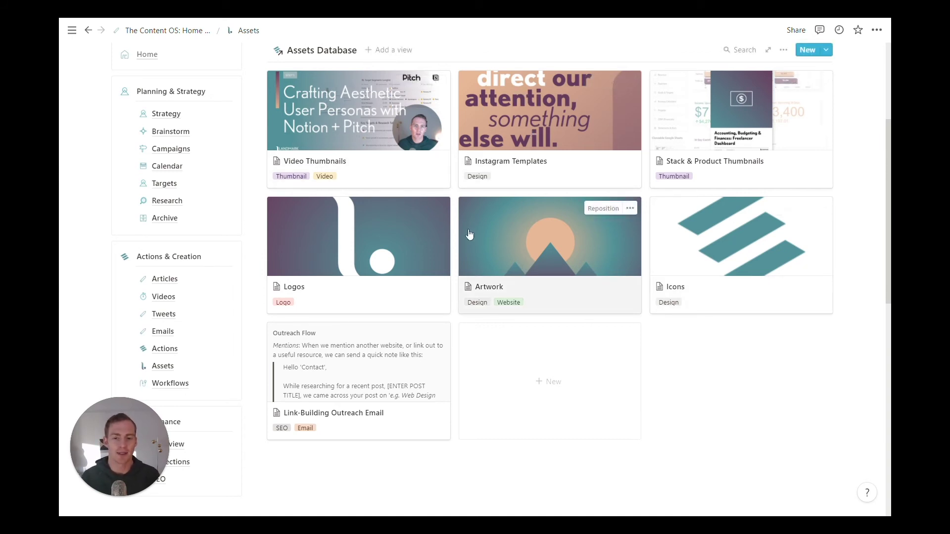
click(442, 227)
scroll(618, 348, down, 5)
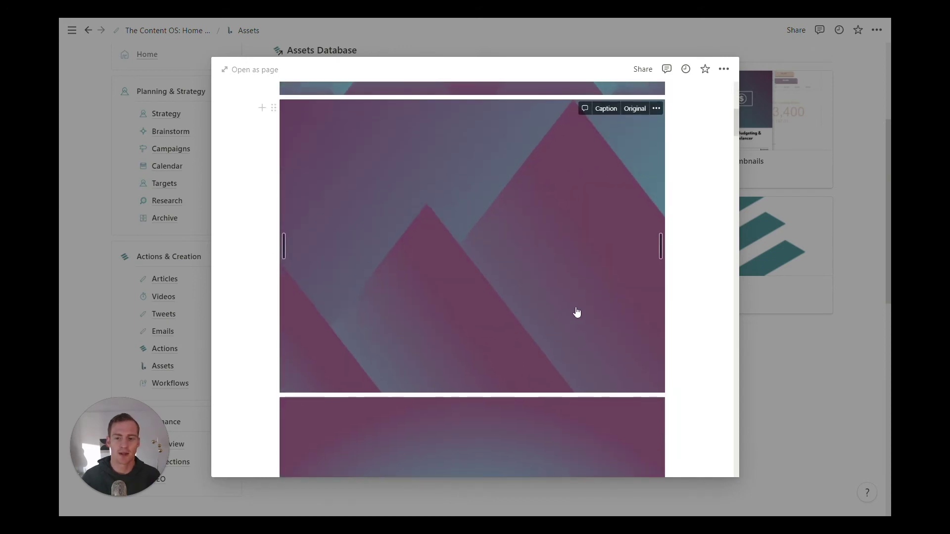
scroll(584, 291, down, 12)
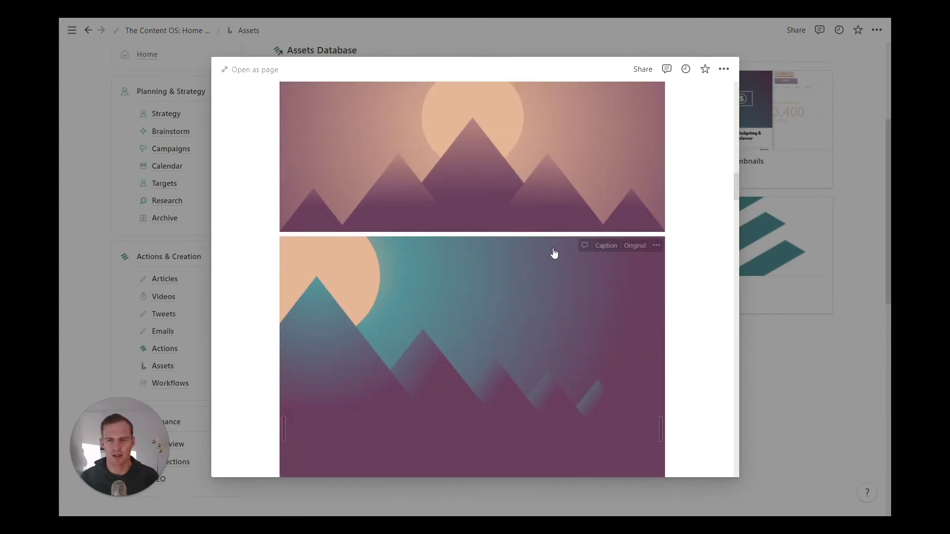
scroll(554, 254, up, 3)
click(795, 384)
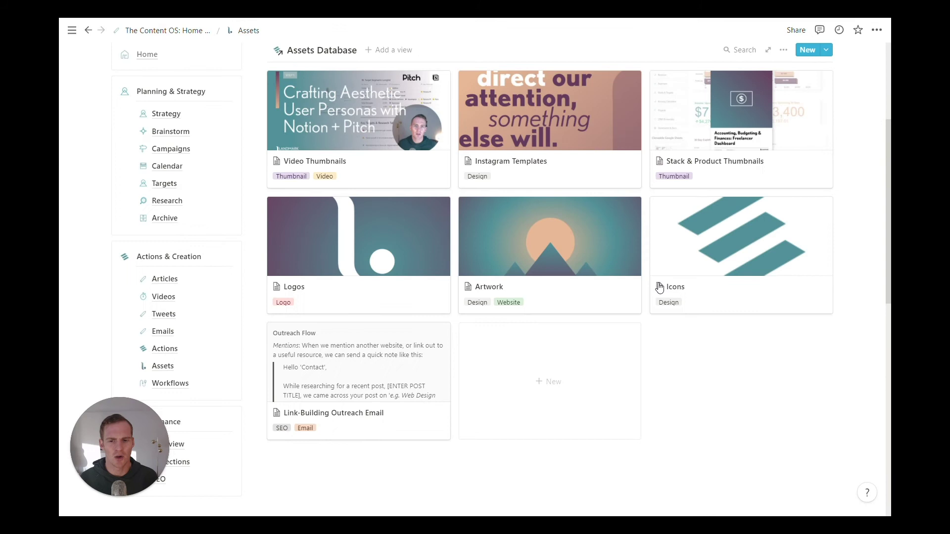
scroll(429, 313, up, 1)
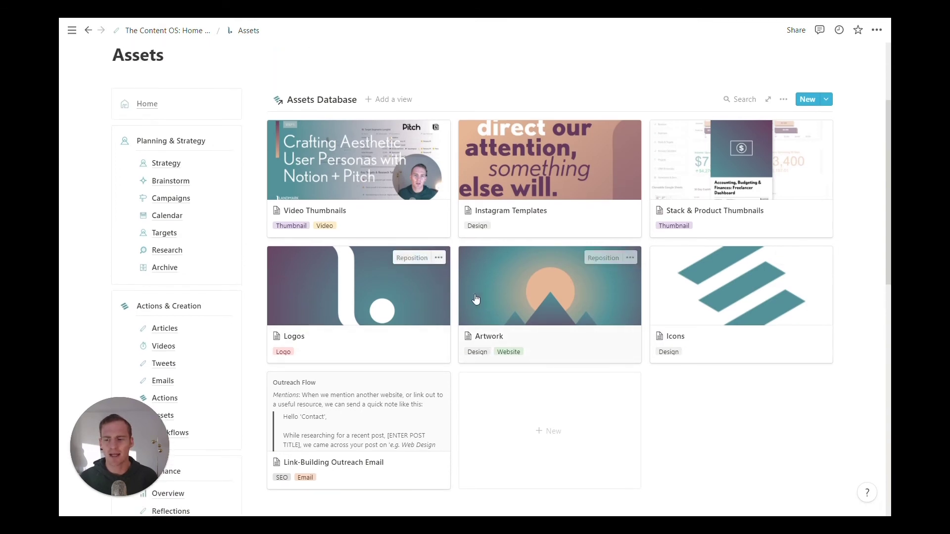
scroll(495, 297, down, 1)
scroll(534, 288, down, 1)
scroll(534, 288, up, 2)
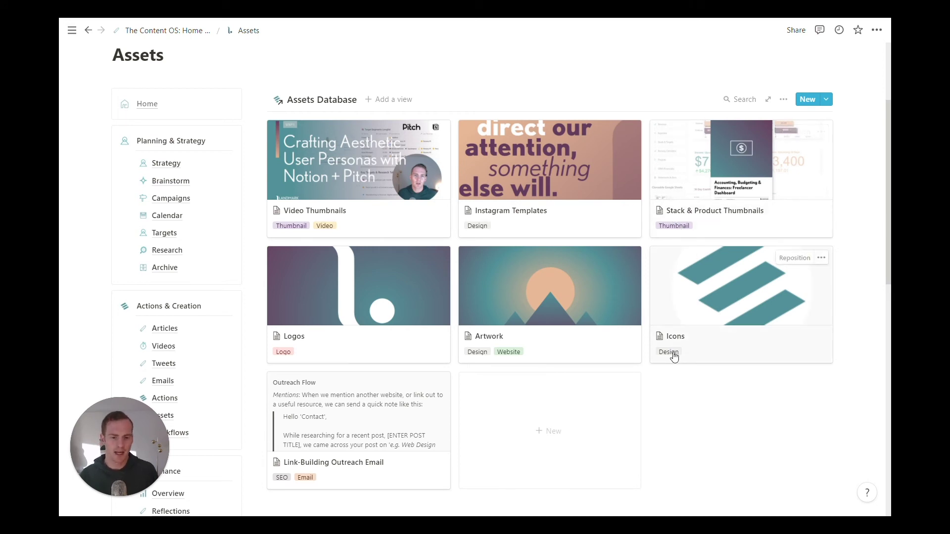
scroll(363, 249, down, 1)
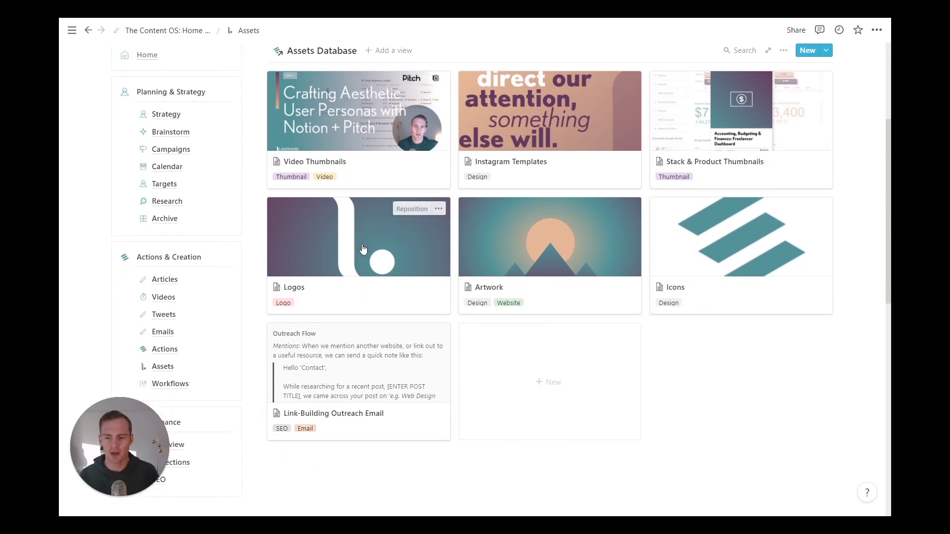
Preview the Link-Building Outreach Email template, scroll through it, then close it
click(320, 381)
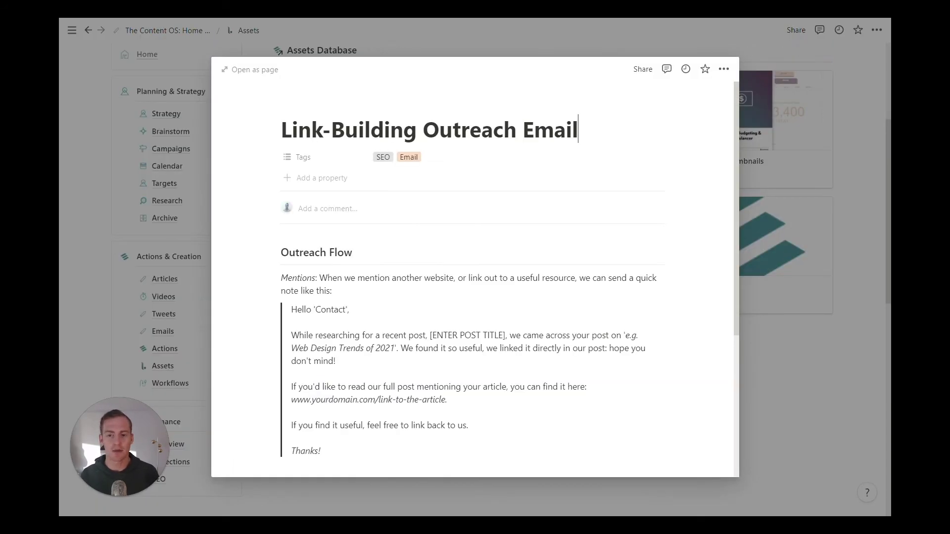
scroll(475, 280, down, 4)
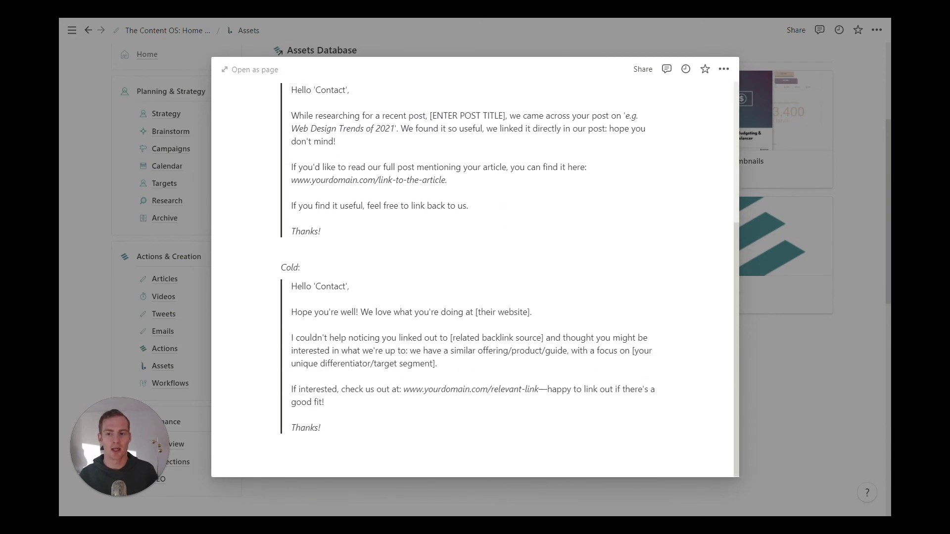
scroll(475, 280, up, 5)
click(783, 388)
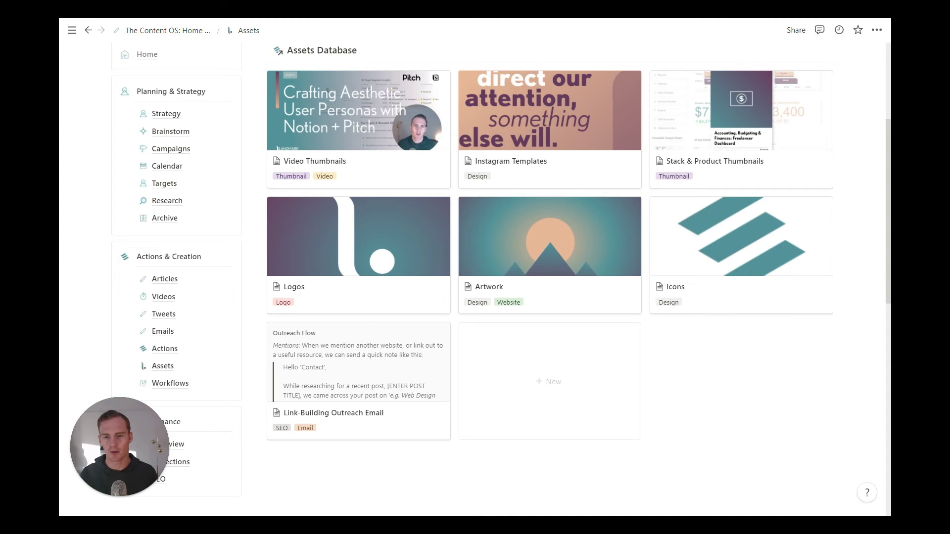
scroll(502, 276, up, 2)
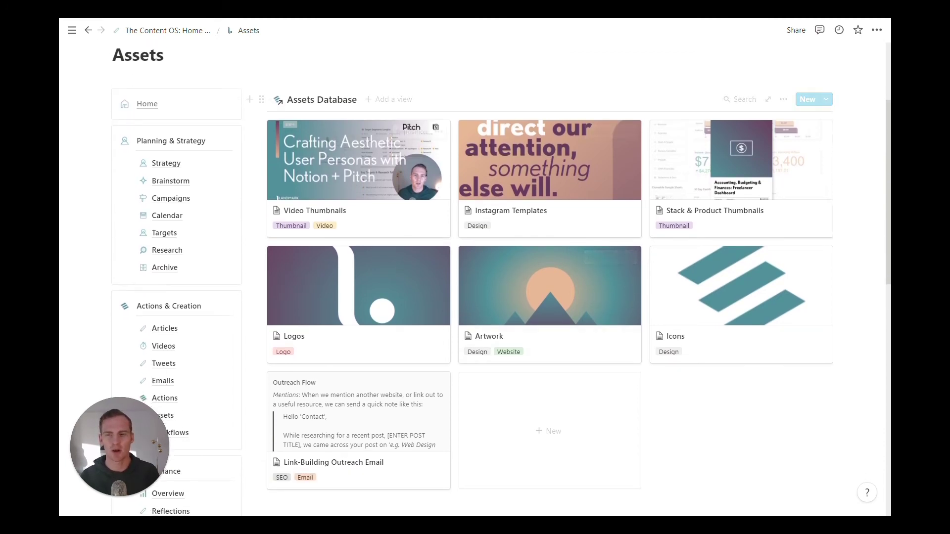
scroll(581, 283, down, 1)
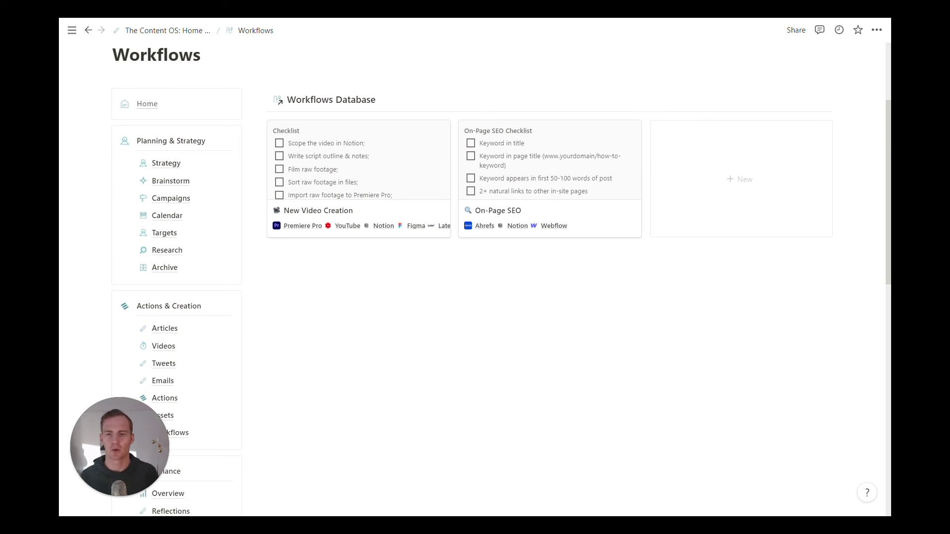
In New Video Creation, check the steps from Scope the video through Import raw footage to Premiere Pro, leaving Sort raw footage unchecked
click(333, 182)
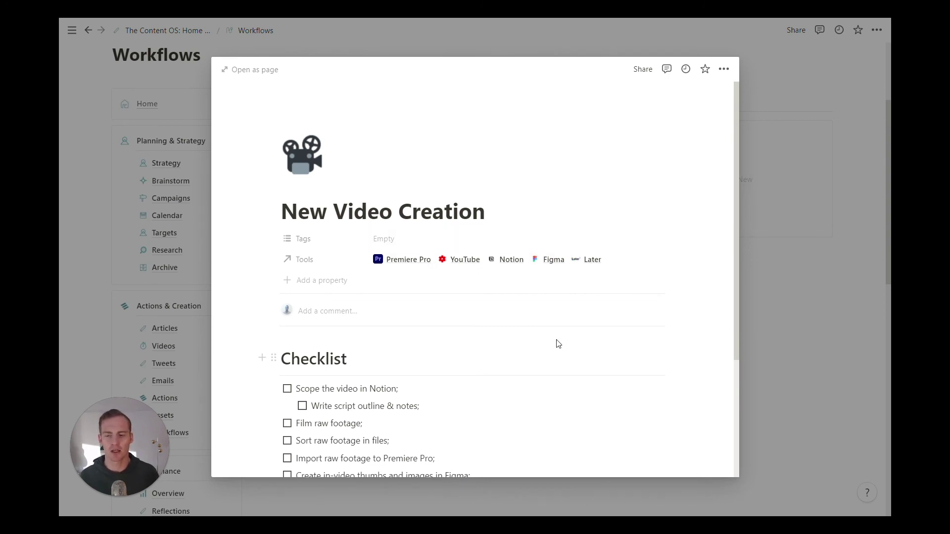
scroll(547, 295, down, 3)
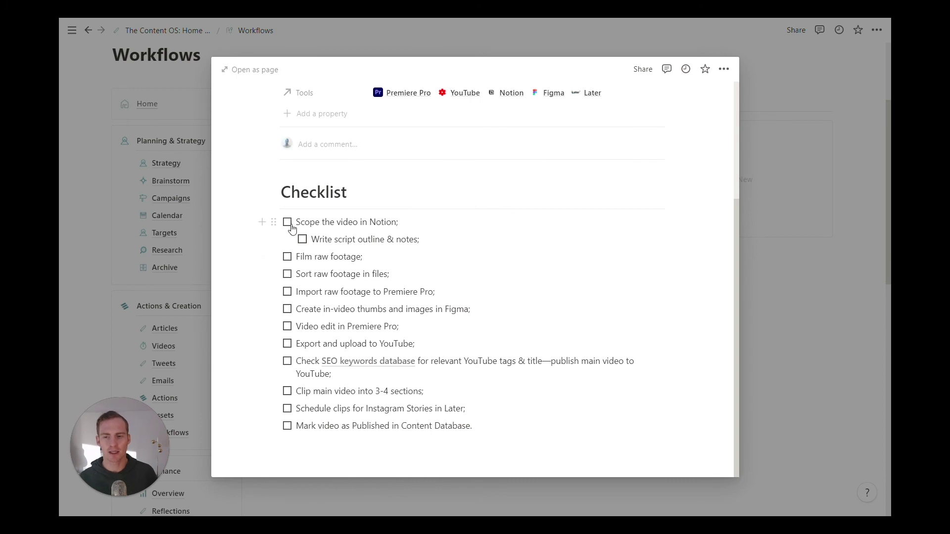
click(289, 223)
click(302, 242)
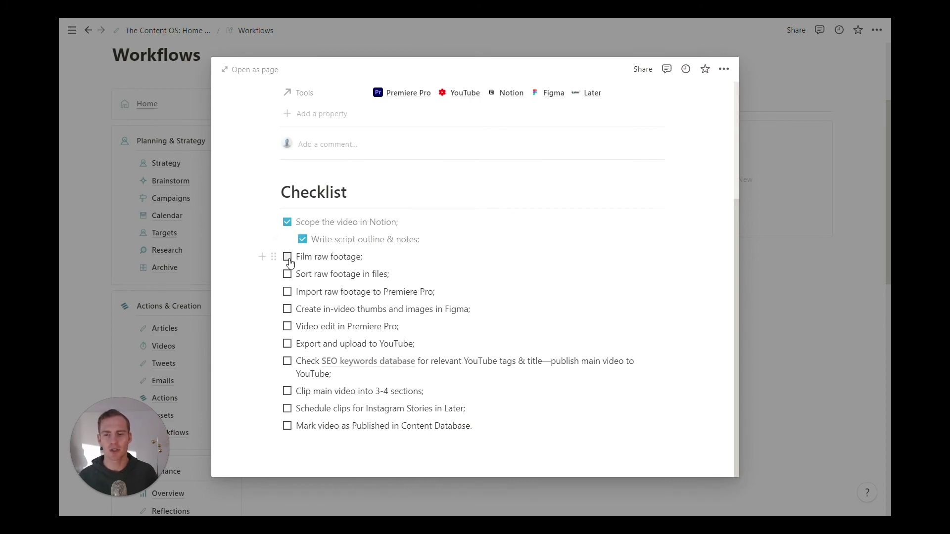
click(287, 256)
click(287, 274)
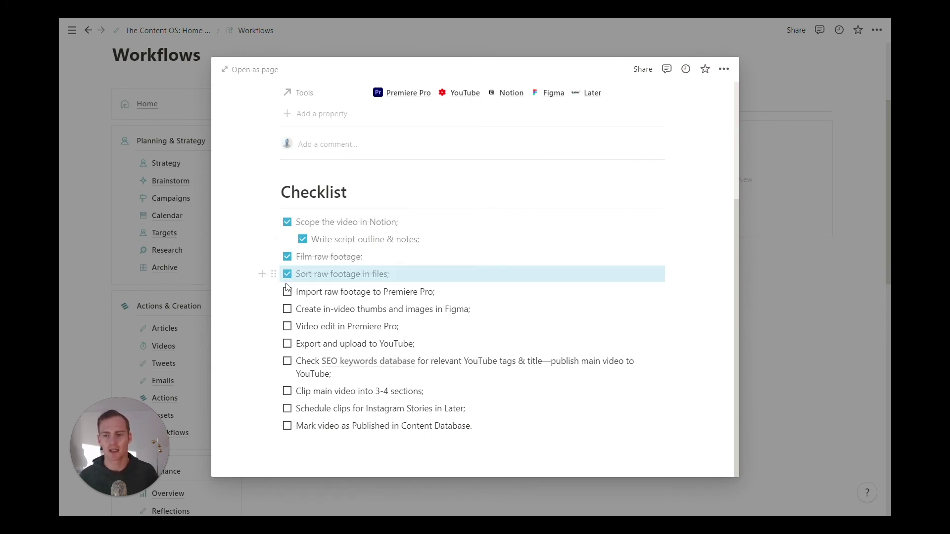
click(287, 292)
click(287, 274)
click(810, 293)
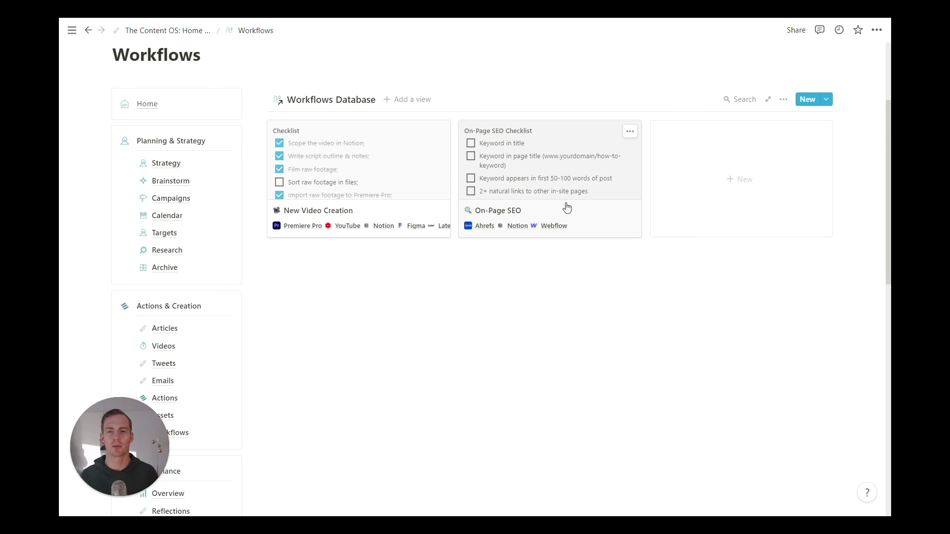
Review the On-Page SEO workflow's SEO checklist and tools, then close it
click(526, 174)
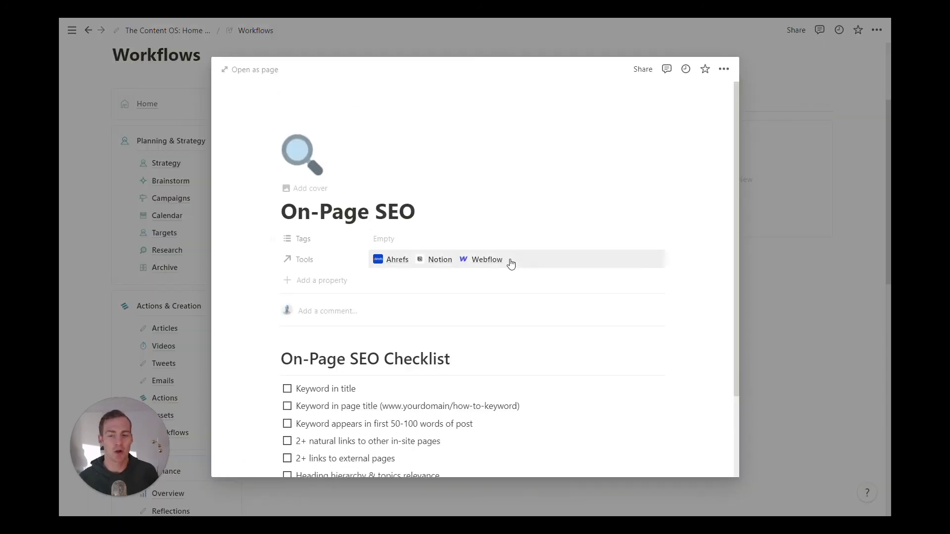
scroll(511, 263, down, 2)
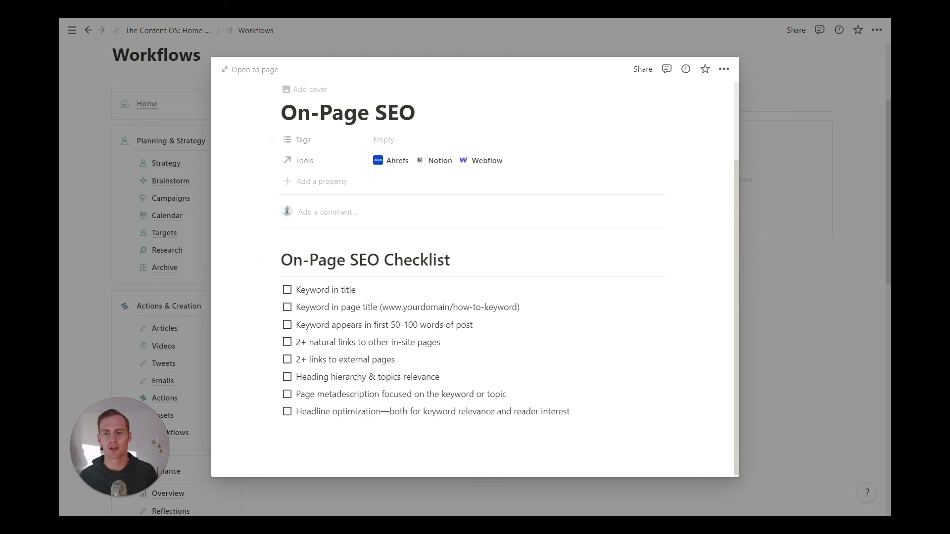
click(778, 286)
scroll(386, 218, up, 2)
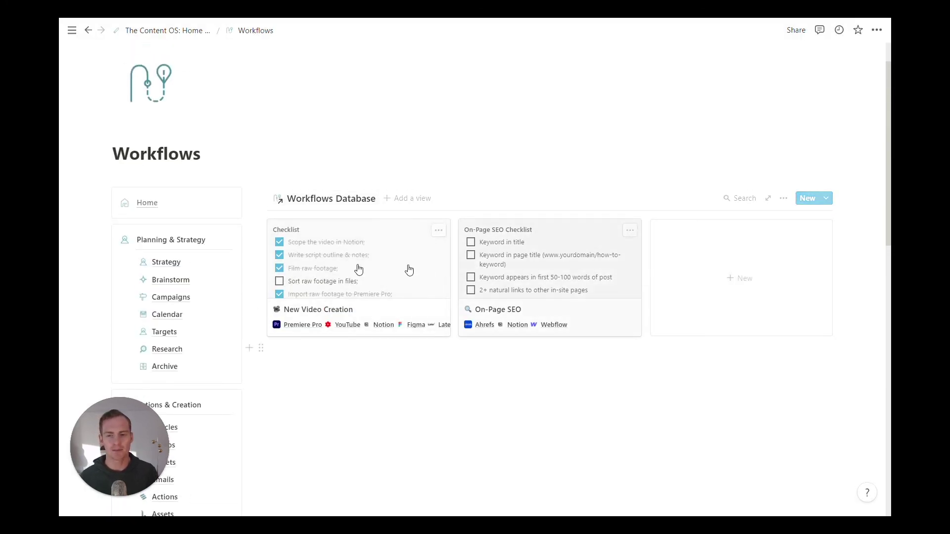
Scroll down The Content OS Home page past the Content Campaigns timeline and content objectives
scroll(692, 270, down, 2)
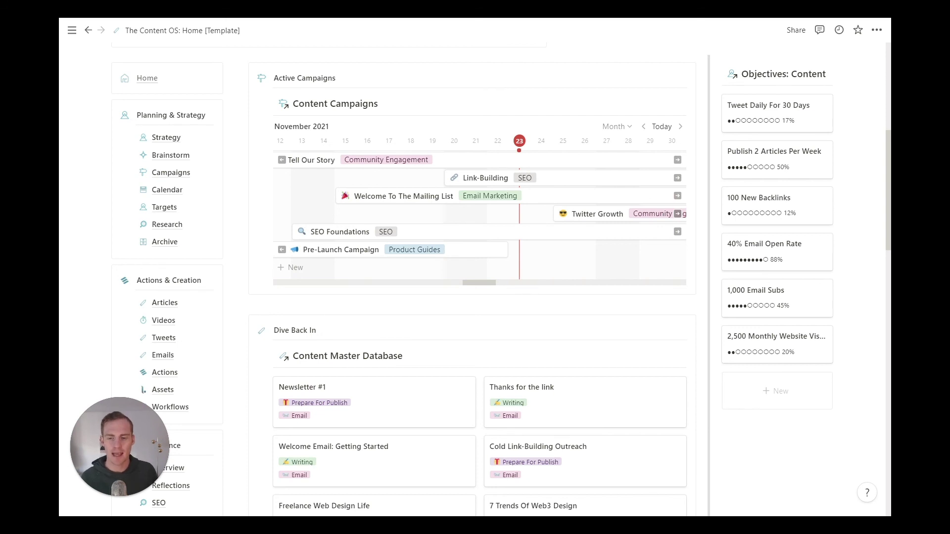
scroll(507, 278, down, 1)
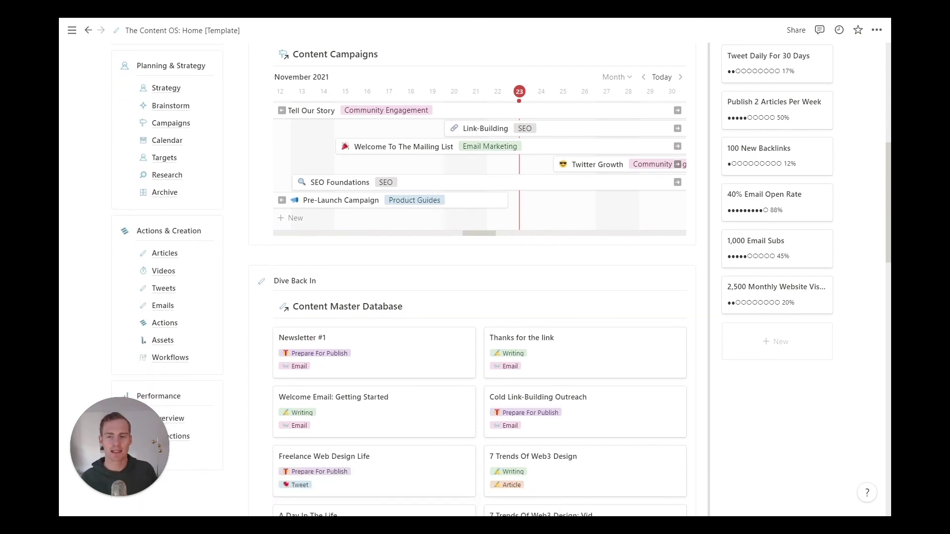
scroll(363, 257, down, 1)
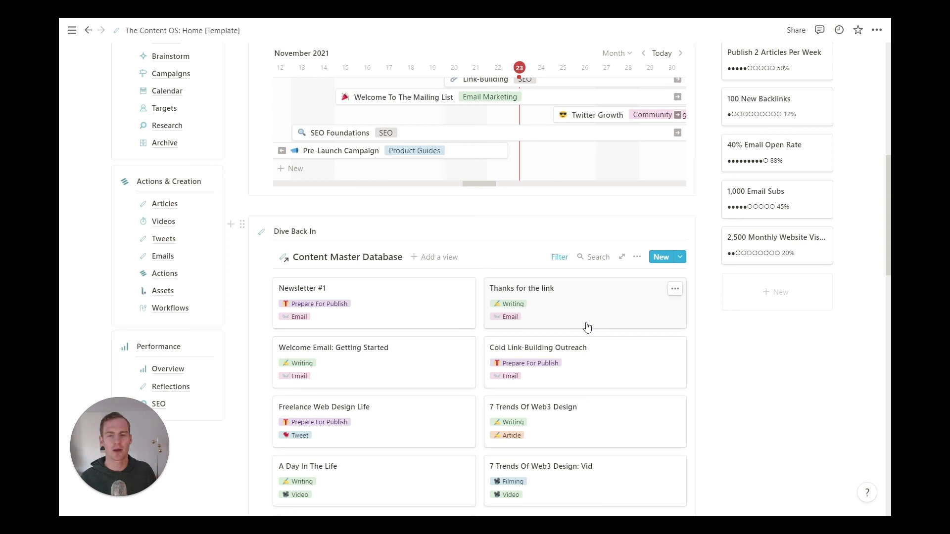
scroll(589, 326, down, 1)
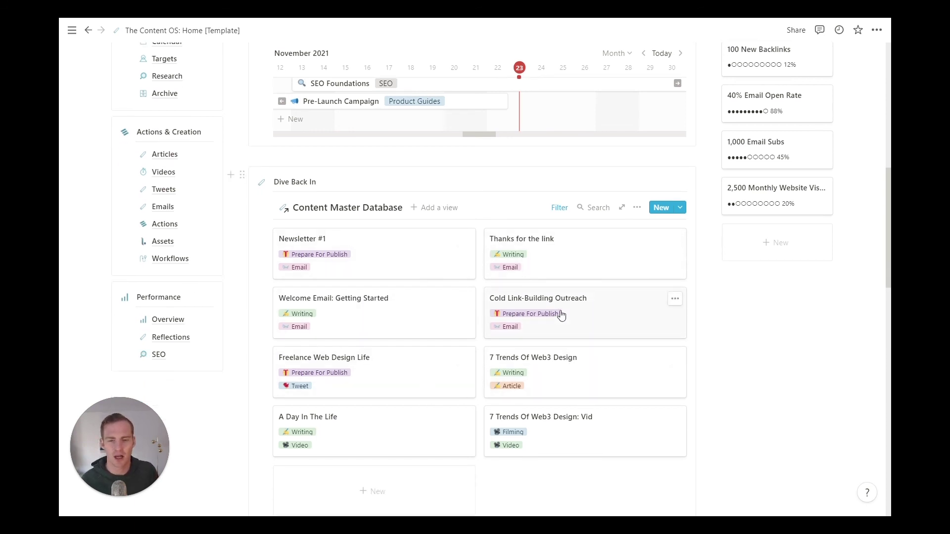
scroll(561, 313, down, 1)
scroll(574, 290, down, 2)
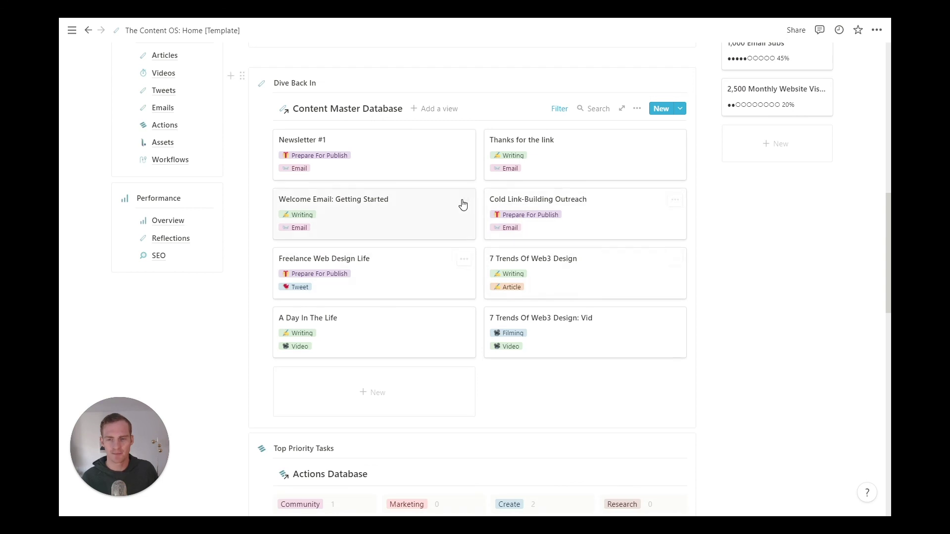
scroll(518, 206, down, 4)
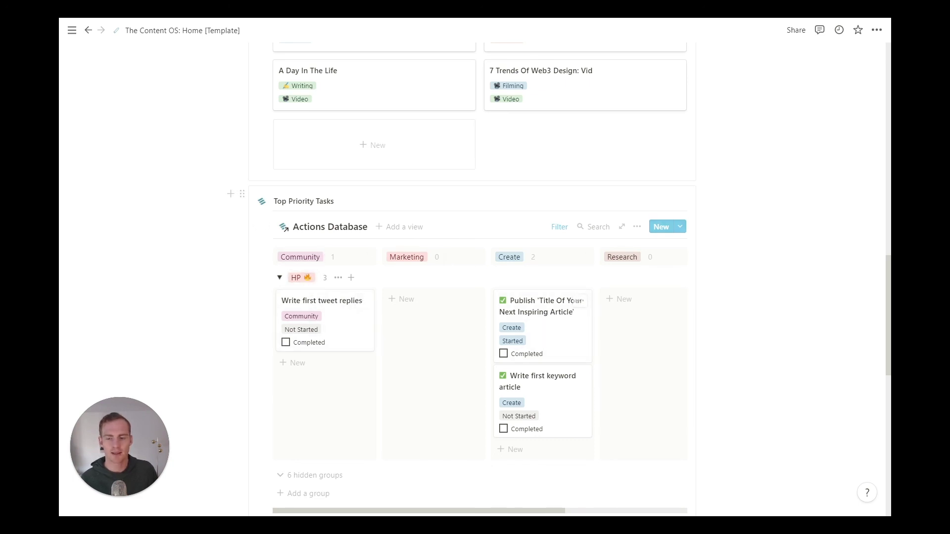
scroll(475, 277, up, 2)
scroll(476, 277, up, 1)
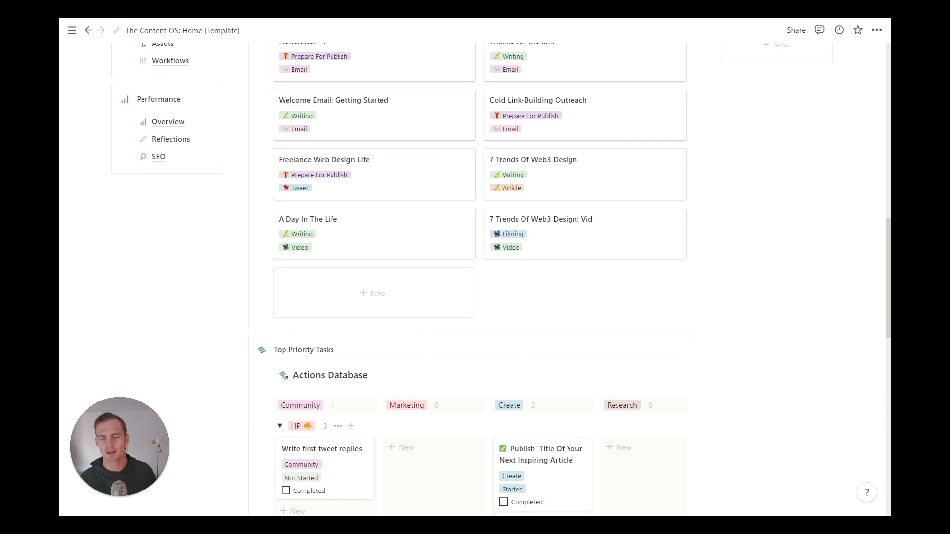
scroll(794, 332, up, 6)
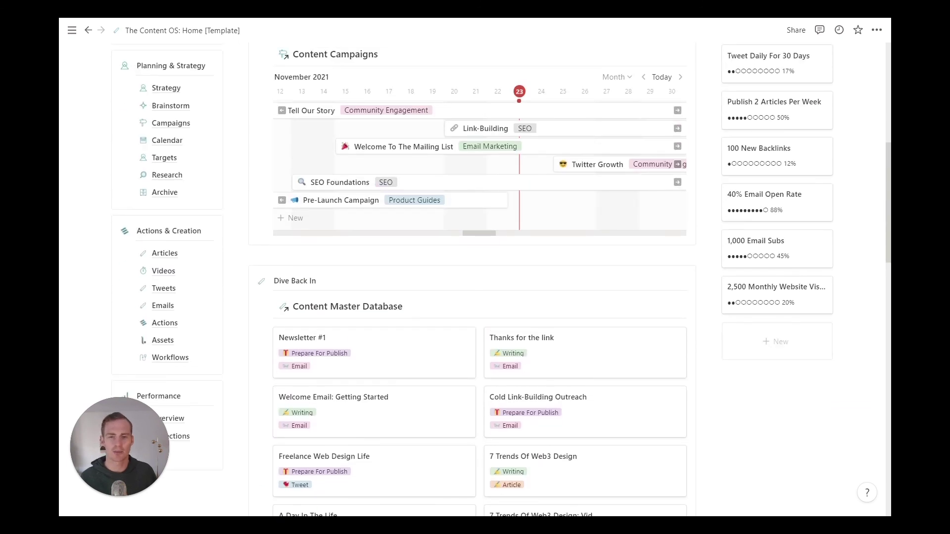
scroll(168, 223, up, 2)
scroll(169, 222, down, 1)
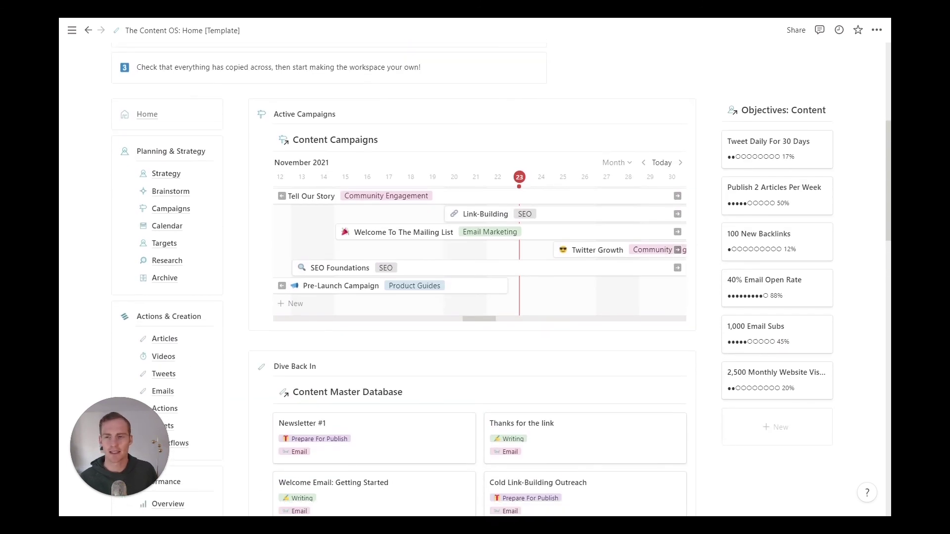